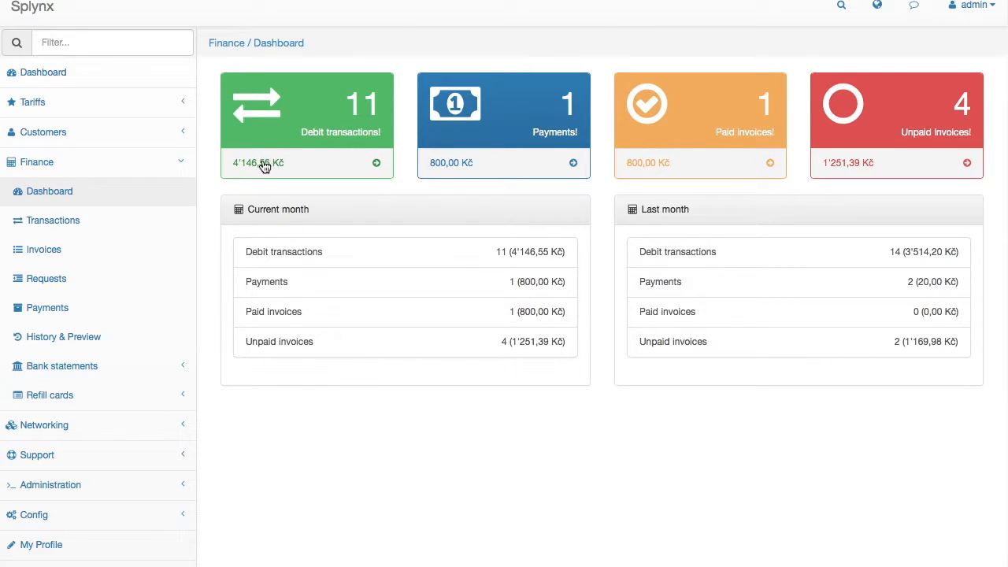
Open the finance transactions list and sort it by date
{"action": "left_click", "coordinate": [71, 224]}
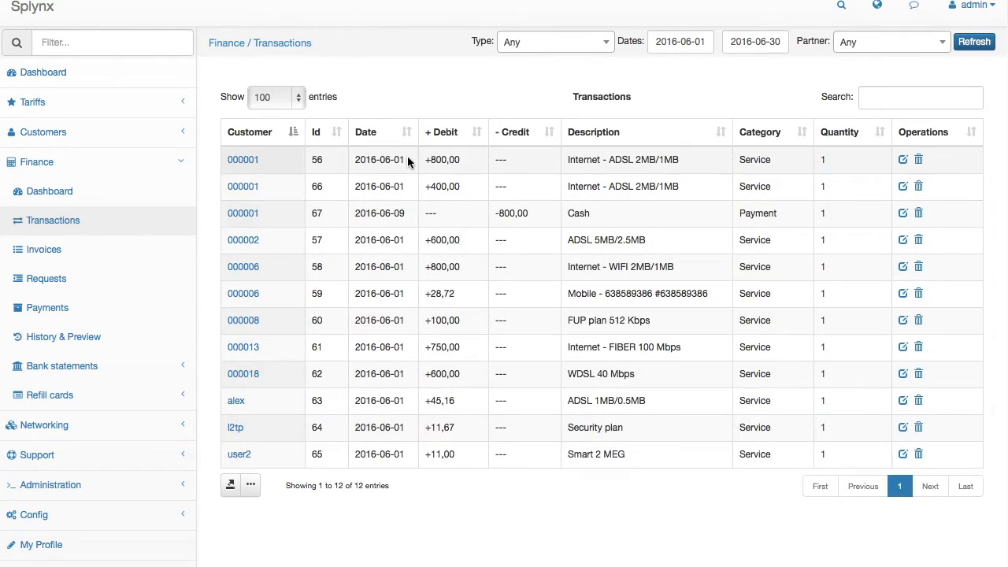
{"action": "left_click", "coordinate": [408, 132]}
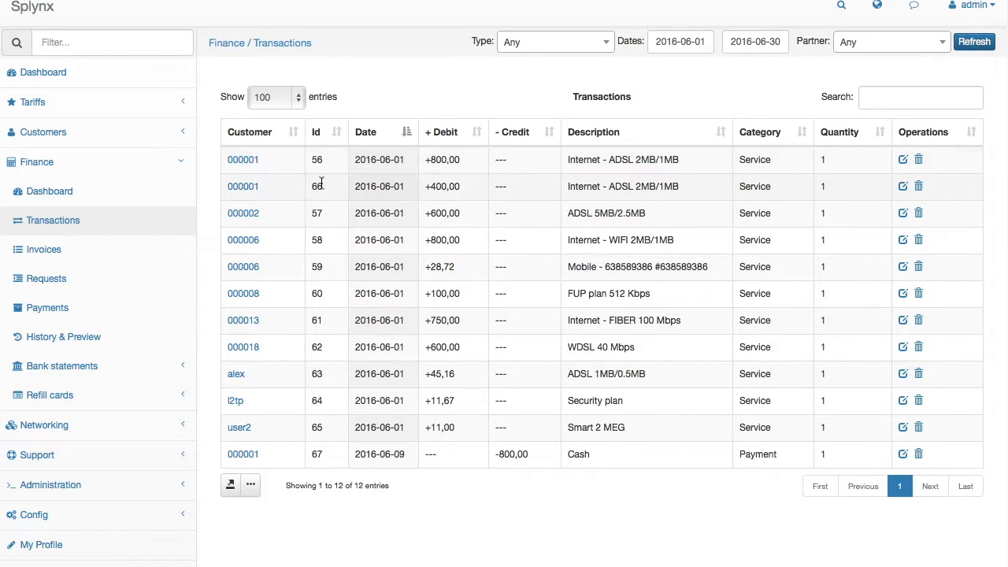
Open the customer from the first listed transaction and examine the deposit values across their billing transactions
{"action": "left_click", "coordinate": [244, 161]}
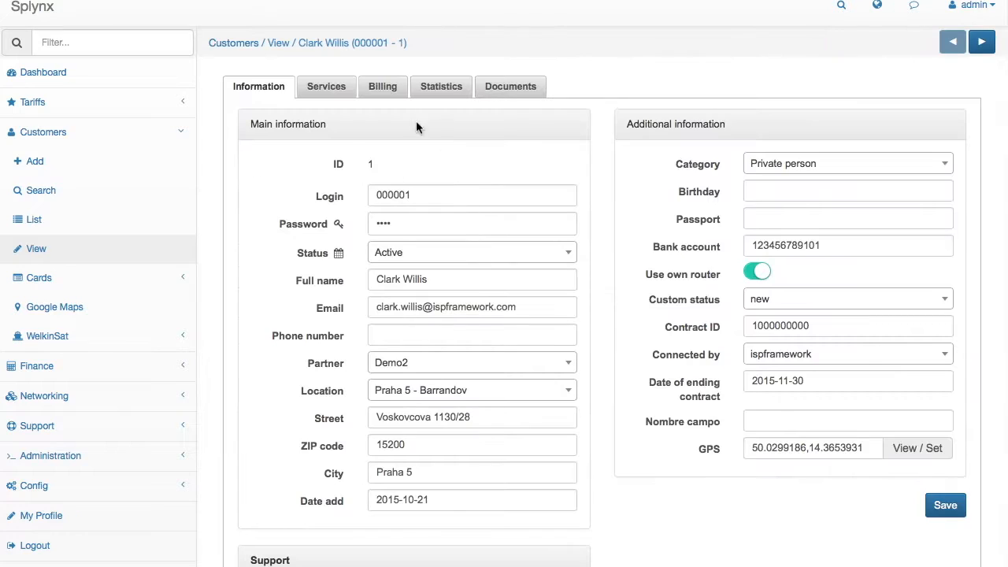
{"action": "left_click", "coordinate": [386, 95]}
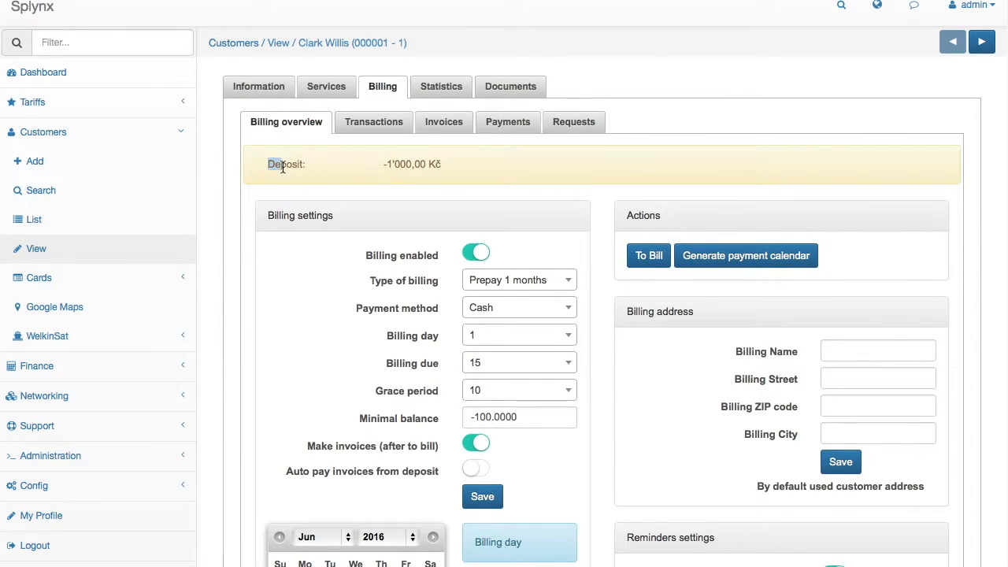
{"action": "left_click", "coordinate": [381, 130]}
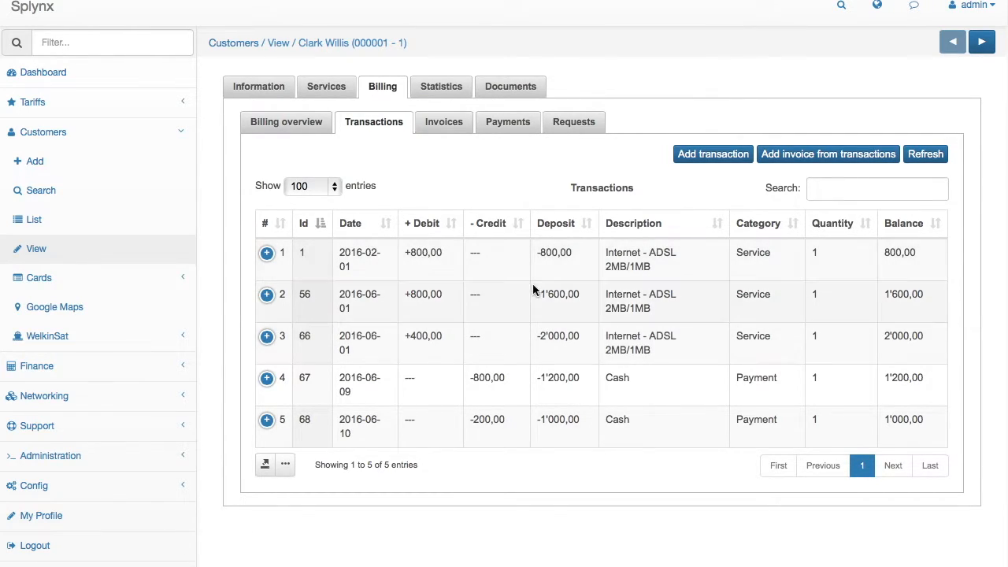
{"action": "double_click", "coordinate": [549, 336]}
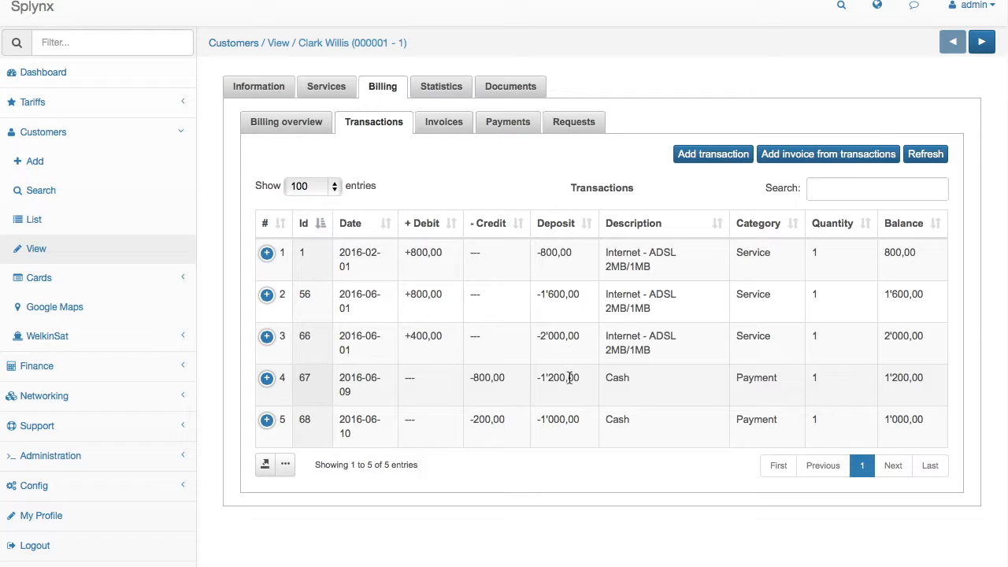
{"action": "left_click_drag", "start_coordinate": [567, 379], "coordinate": [543, 381]}
{"action": "left_click_drag", "start_coordinate": [542, 422], "coordinate": [569, 426]}
{"action": "left_click", "coordinate": [569, 426]}
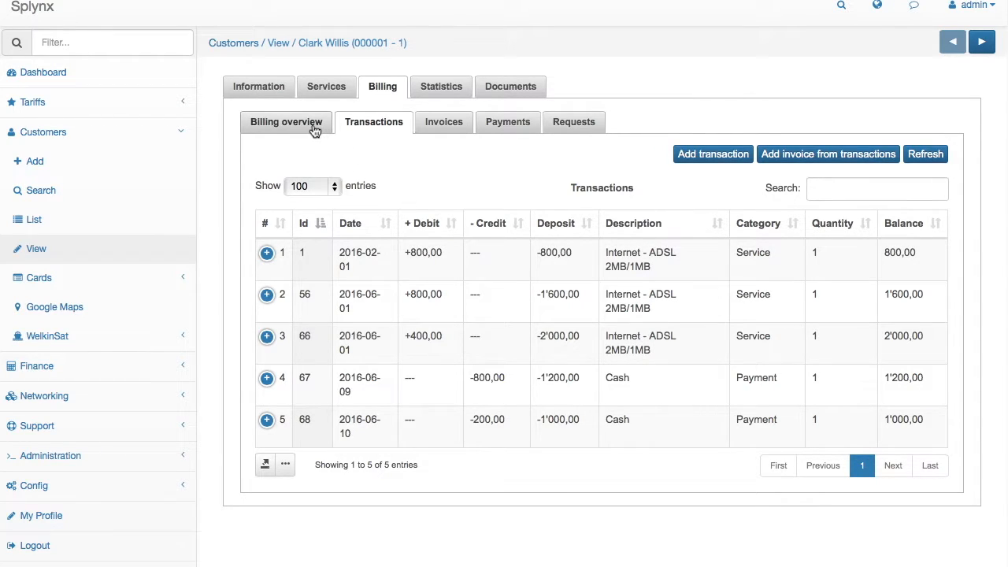
Add a cash payment of 300 dated 2016-06-10 for this customer, with the comment "test payment"
{"action": "left_click", "coordinate": [516, 126]}
{"action": "left_click", "coordinate": [844, 157]}
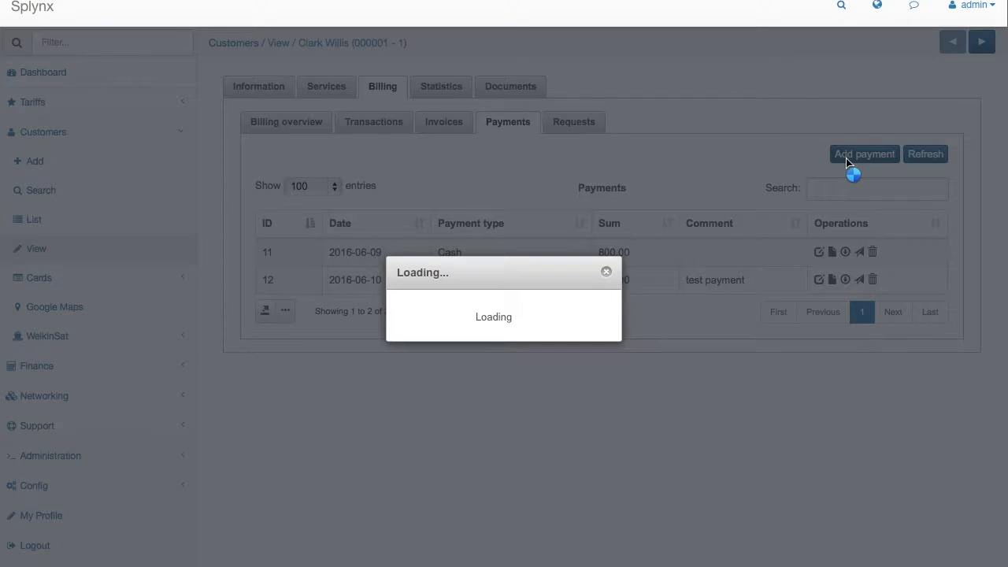
{"action": "left_click", "coordinate": [412, 204]}
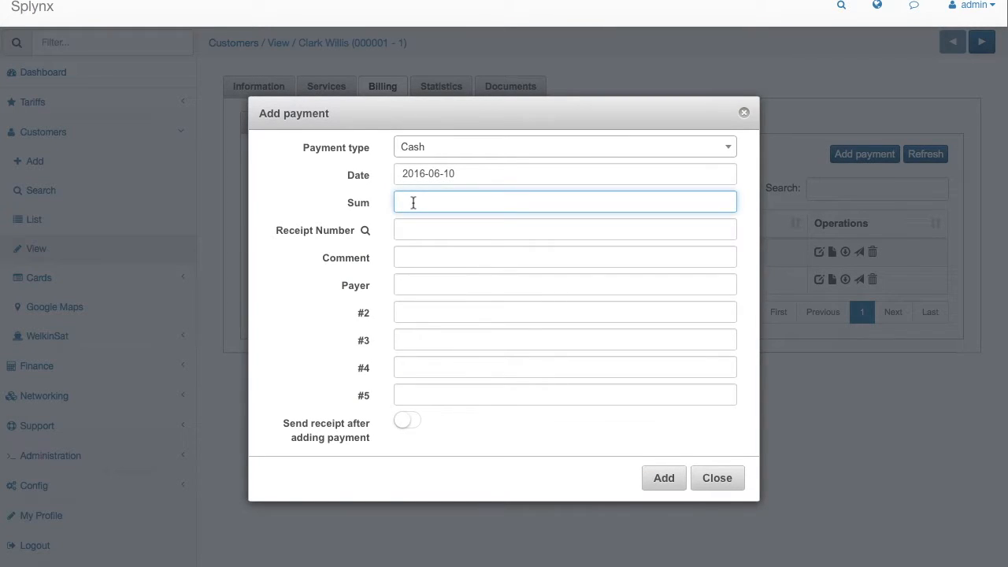
{"action": "left_click", "coordinate": [417, 257]}
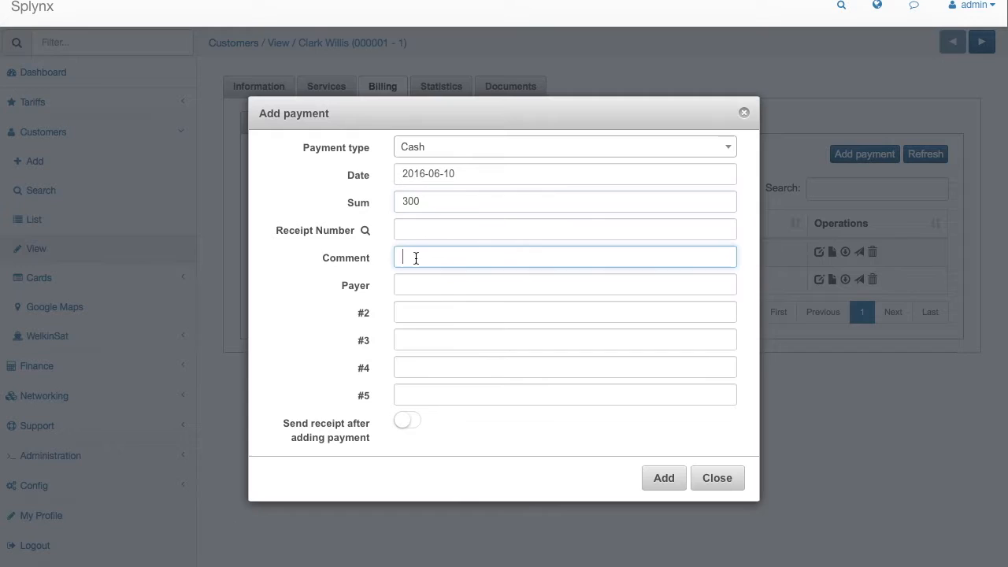
{"action": "type", "text": "test payment"}
{"action": "left_click", "coordinate": [462, 174]}
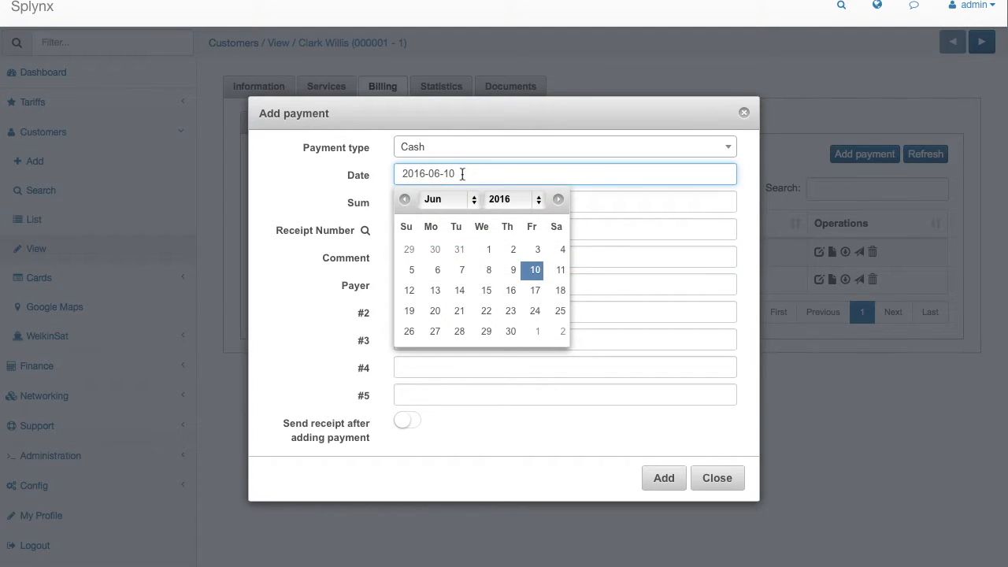
{"action": "left_click", "coordinate": [535, 270]}
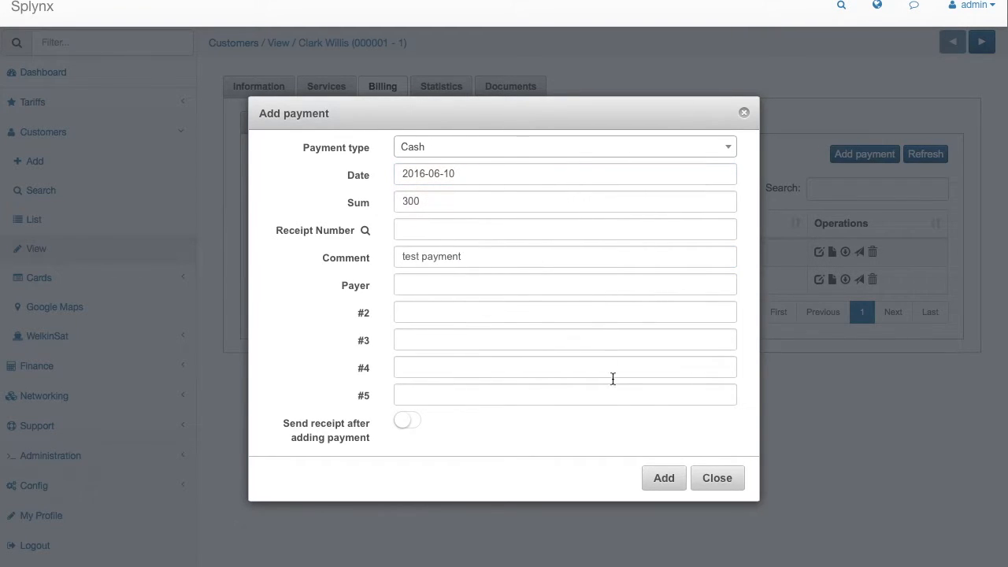
{"action": "left_click", "coordinate": [662, 478]}
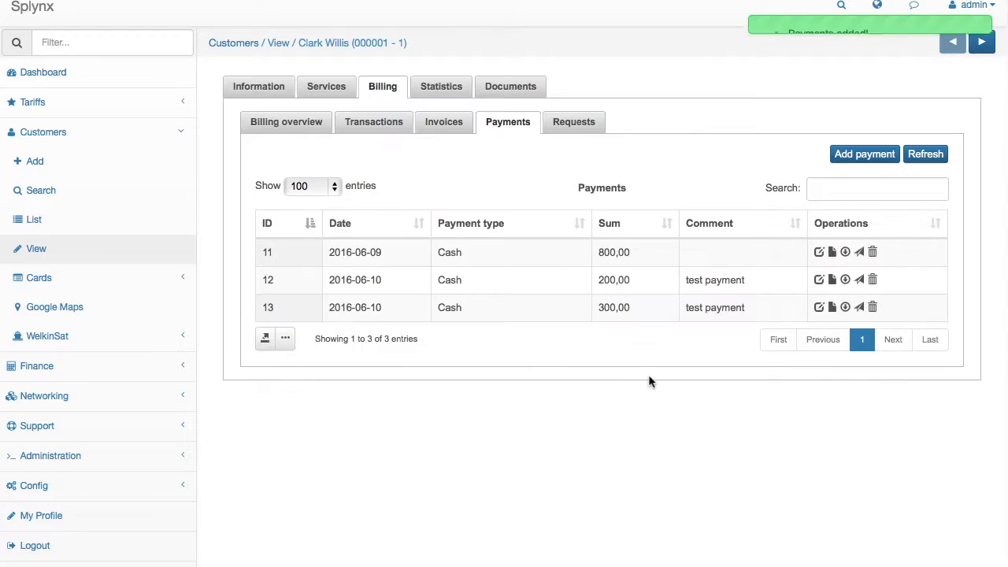
Check the new payment in the customer's transactions and the deposit in the billing overview
{"action": "left_click", "coordinate": [372, 126]}
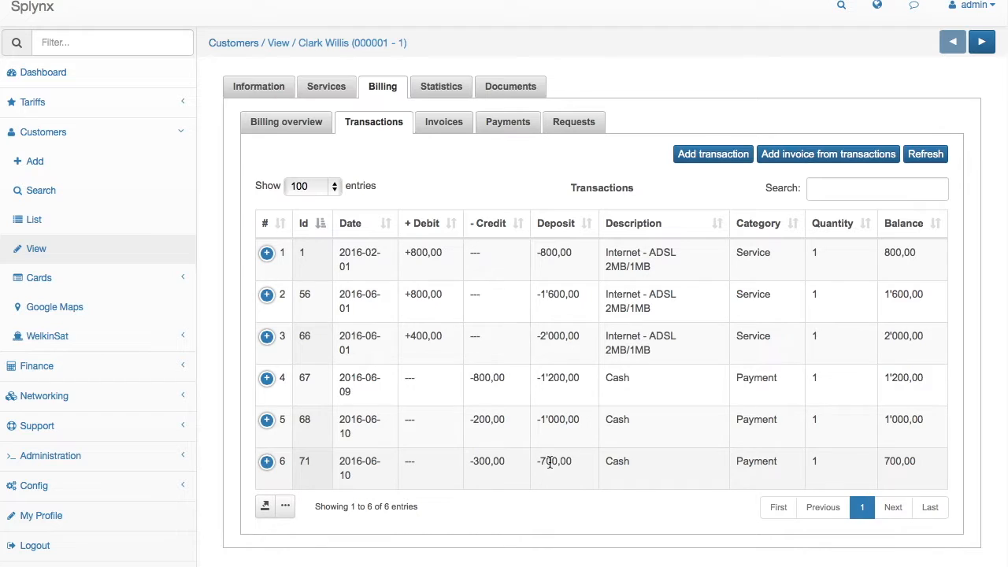
{"action": "left_click", "coordinate": [303, 124]}
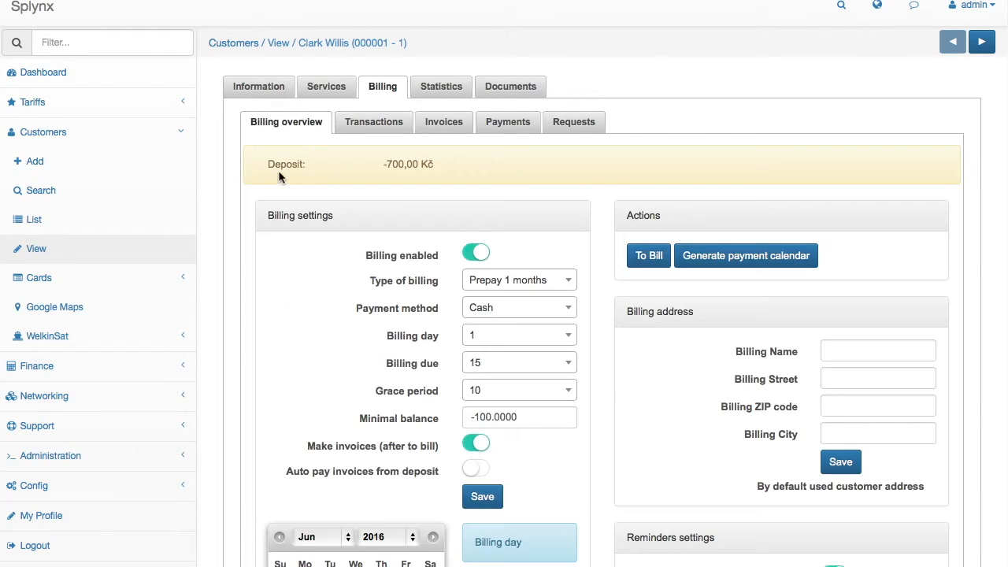
{"action": "left_click", "coordinate": [383, 126]}
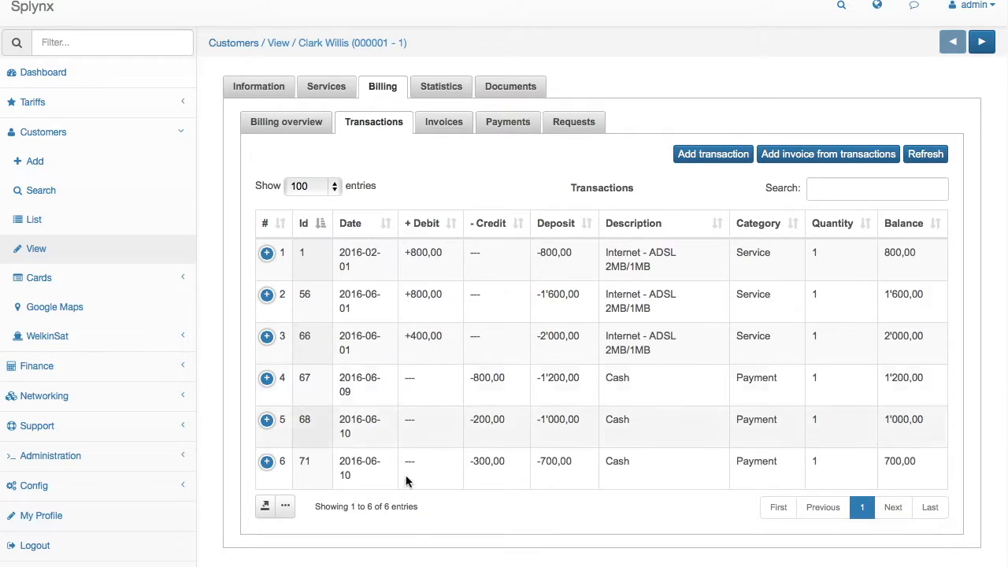
Start a To Bill charge from the billing overview, with date 2016-09-01 and transaction date 2016-06-11
{"action": "left_click", "coordinate": [309, 128]}
{"action": "left_click", "coordinate": [647, 256]}
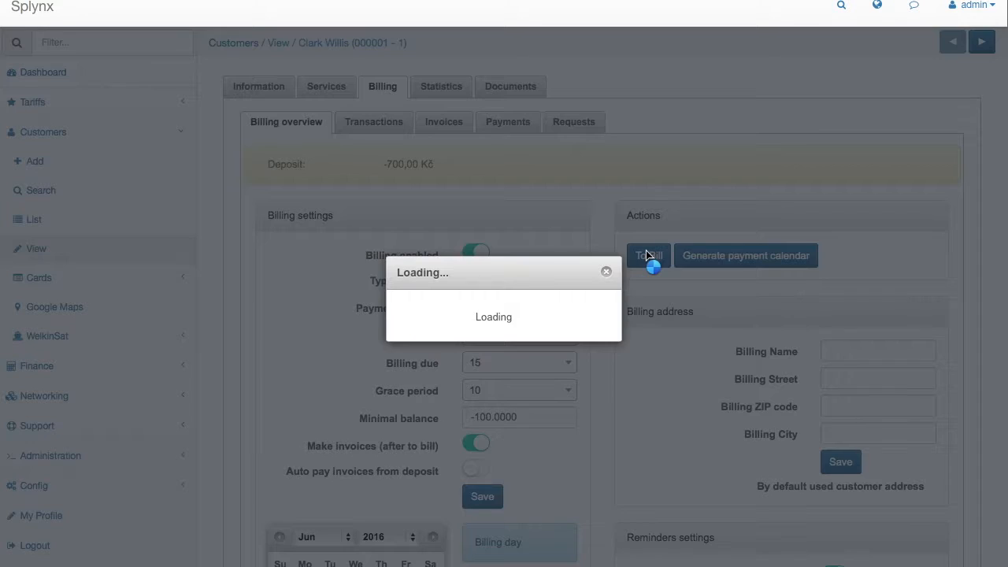
{"action": "left_click", "coordinate": [471, 143]}
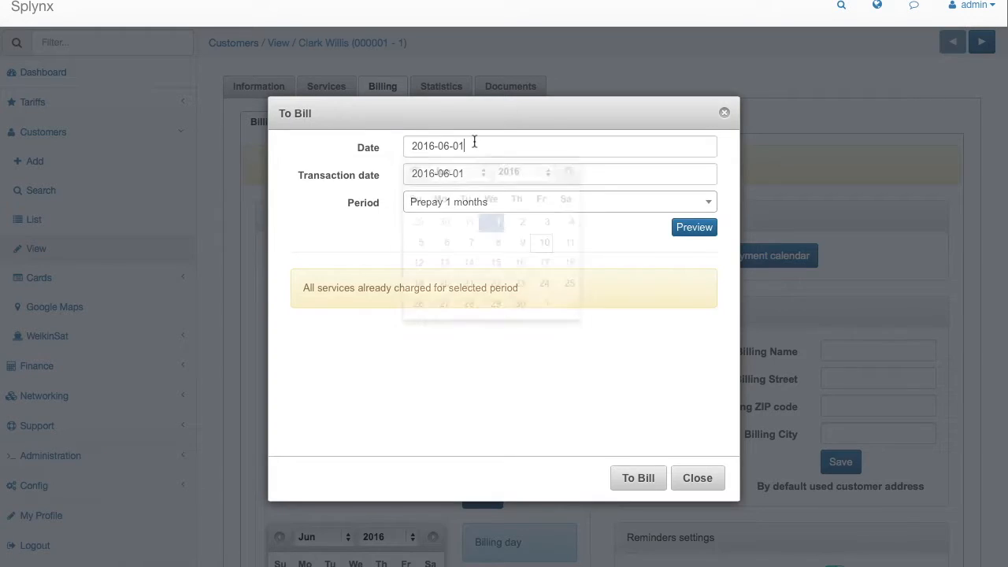
{"action": "left_click", "coordinate": [568, 173]}
{"action": "left_click", "coordinate": [569, 173]}
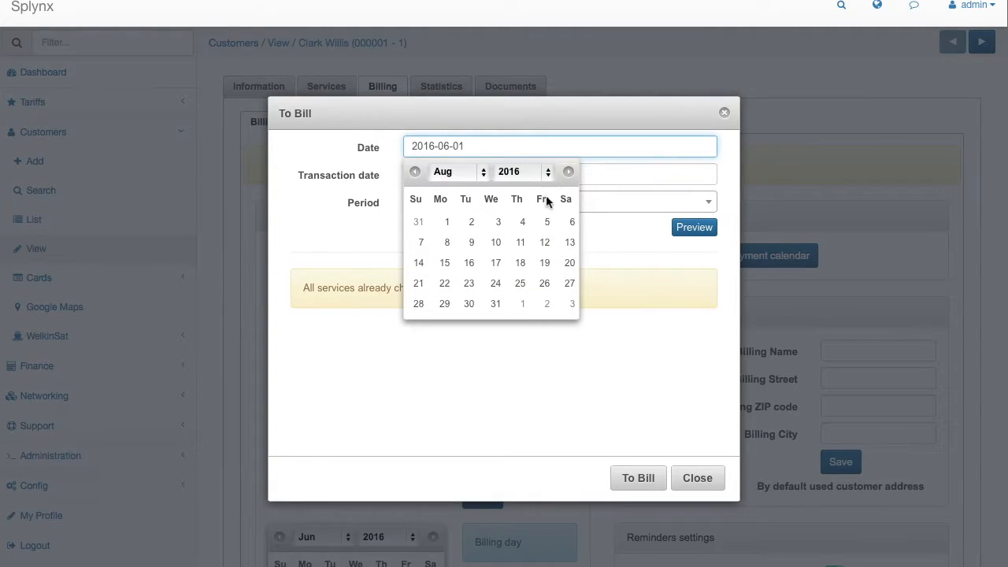
{"action": "left_click", "coordinate": [568, 172]}
{"action": "left_click", "coordinate": [526, 222]}
{"action": "left_click", "coordinate": [487, 173]}
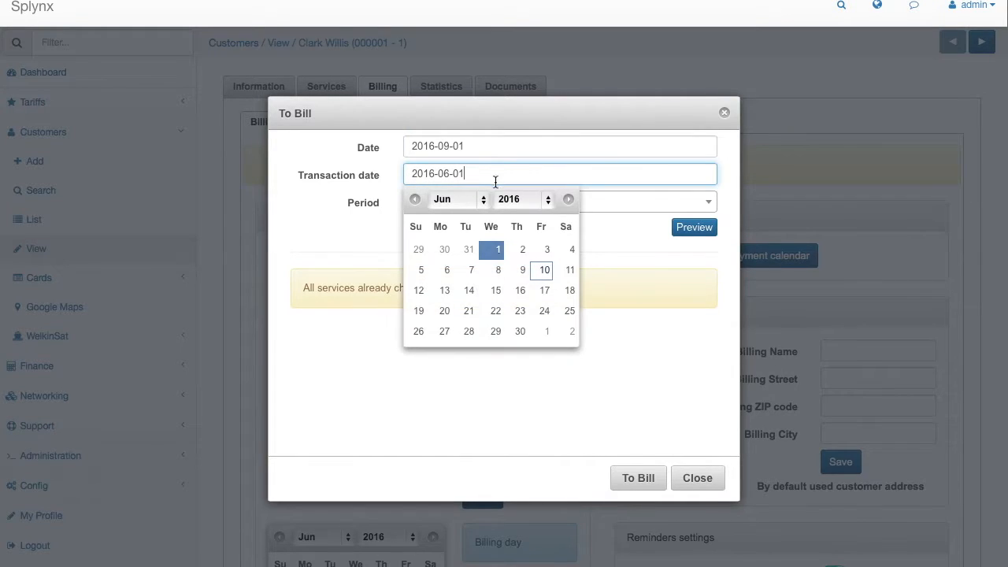
{"action": "left_click", "coordinate": [570, 269]}
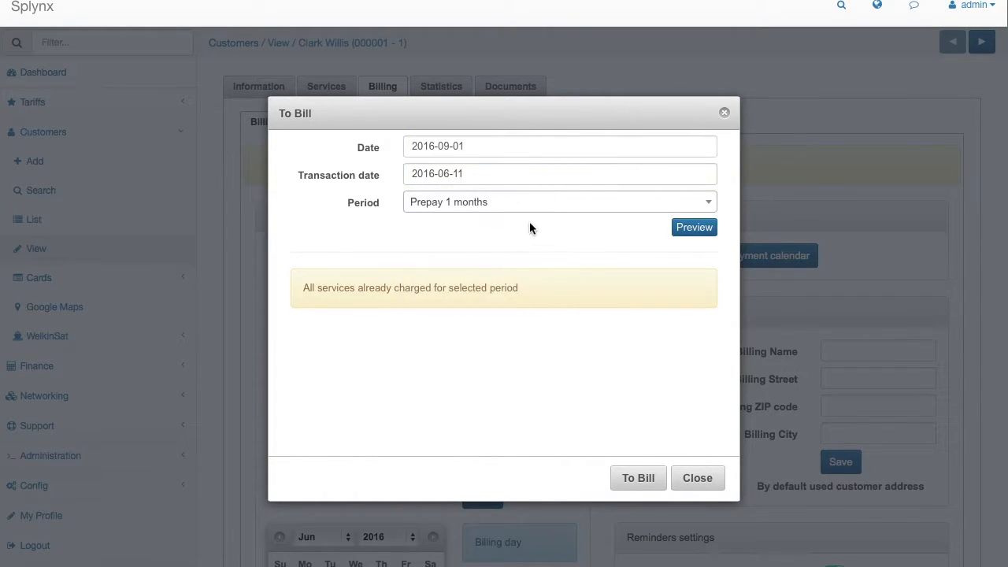
Preview the service charge, check its billing period, and bill it to the customer
{"action": "left_click", "coordinate": [697, 228]}
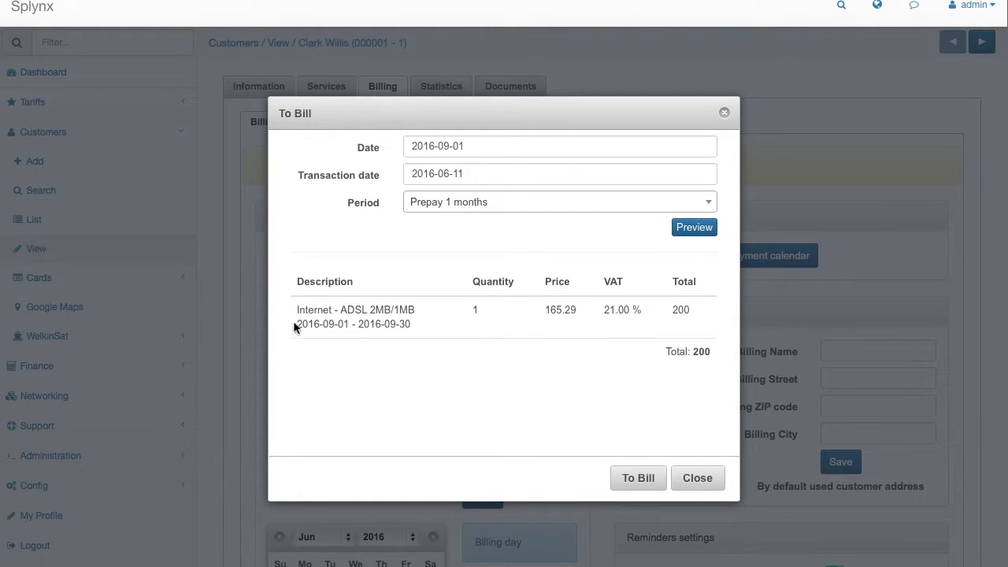
{"action": "left_click_drag", "start_coordinate": [298, 325], "coordinate": [413, 325]}
{"action": "left_click", "coordinate": [412, 325]}
{"action": "left_click", "coordinate": [638, 483]}
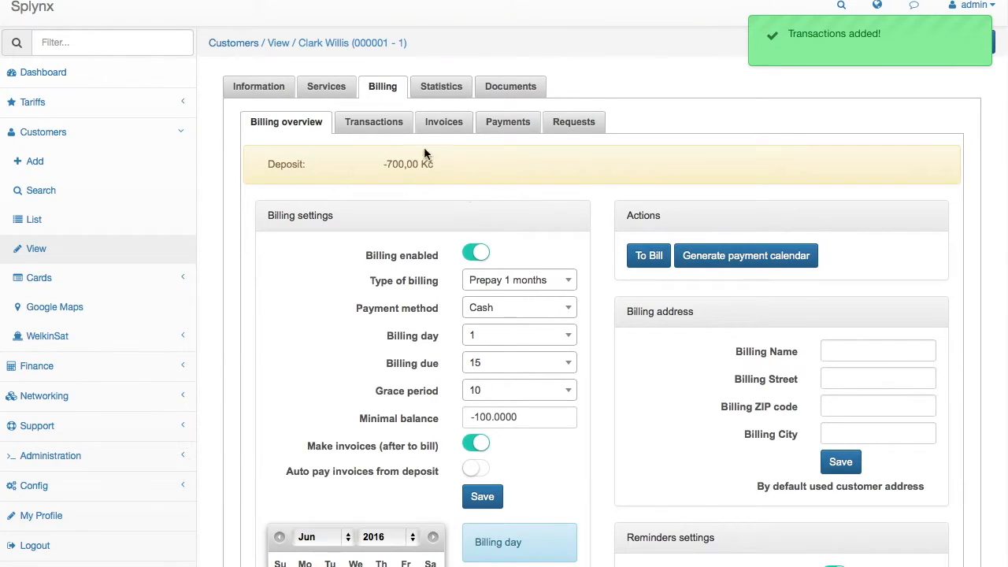
Examine the newly billed debit in the transactions list and the resulting deposit in the billing overview
{"action": "left_click", "coordinate": [397, 135]}
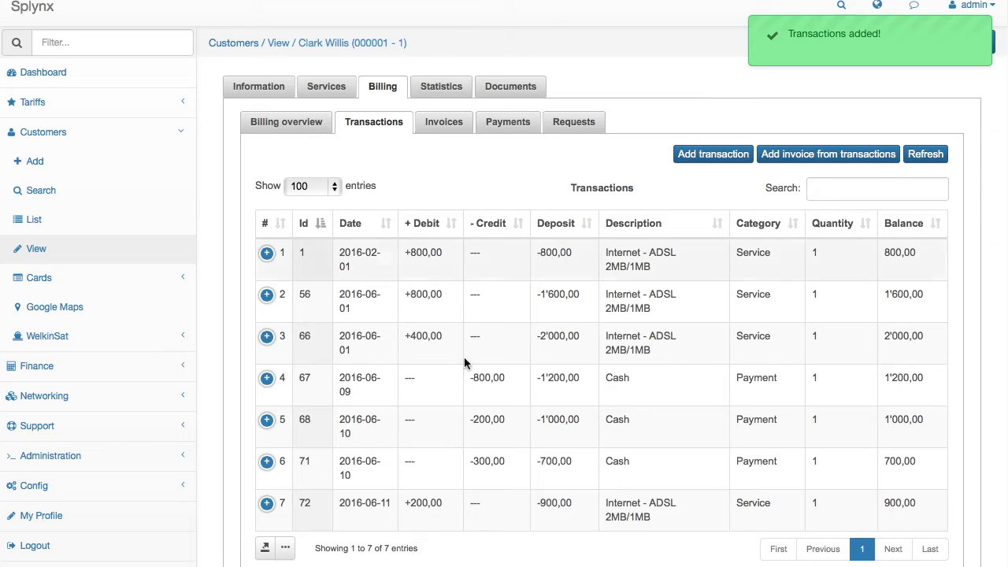
{"action": "left_click_drag", "start_coordinate": [410, 505], "coordinate": [442, 505]}
{"action": "left_click", "coordinate": [449, 510]}
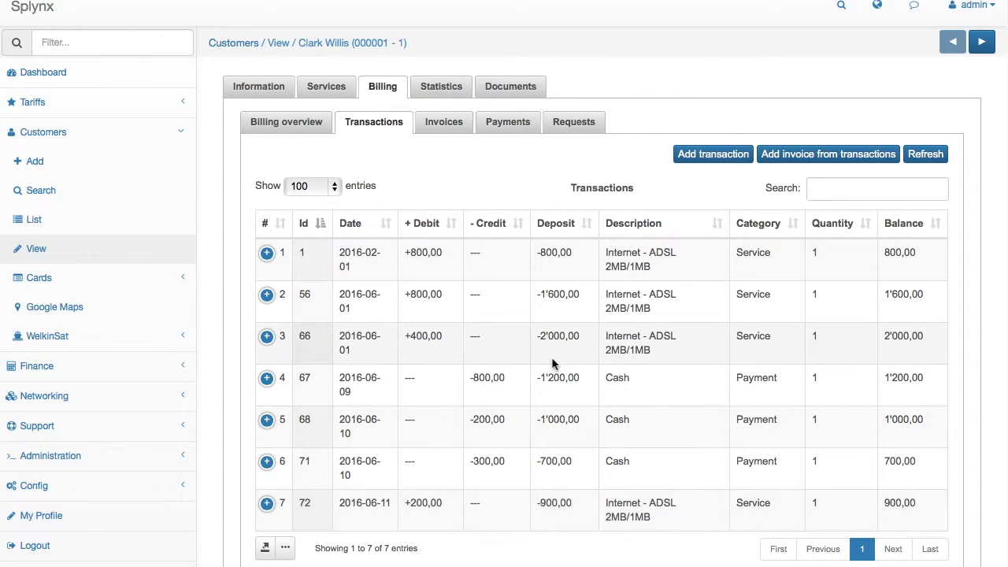
{"action": "left_click", "coordinate": [266, 121]}
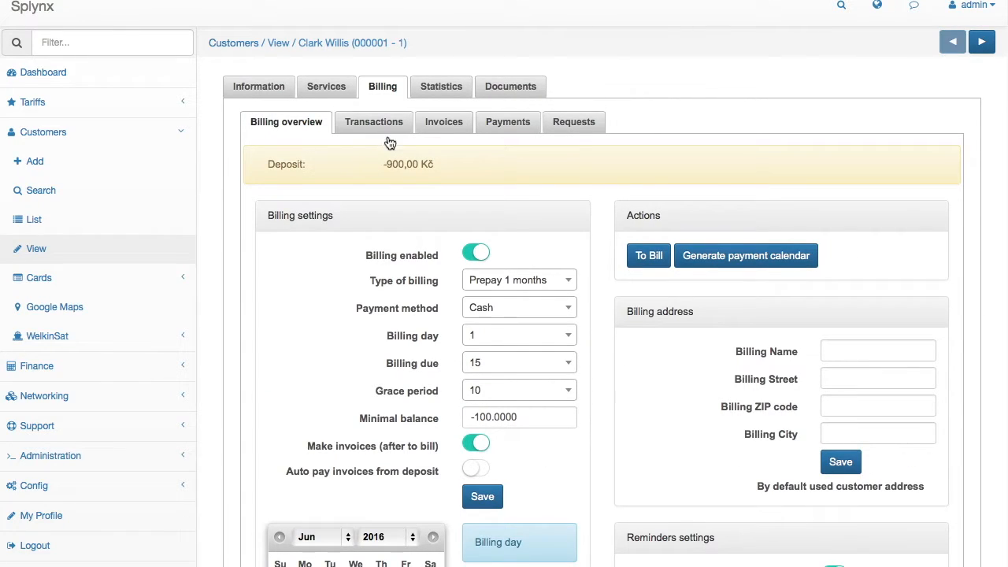
Start a new customer transaction of type Credit with the description "900 refund for service, correction"
{"action": "left_click", "coordinate": [394, 132]}
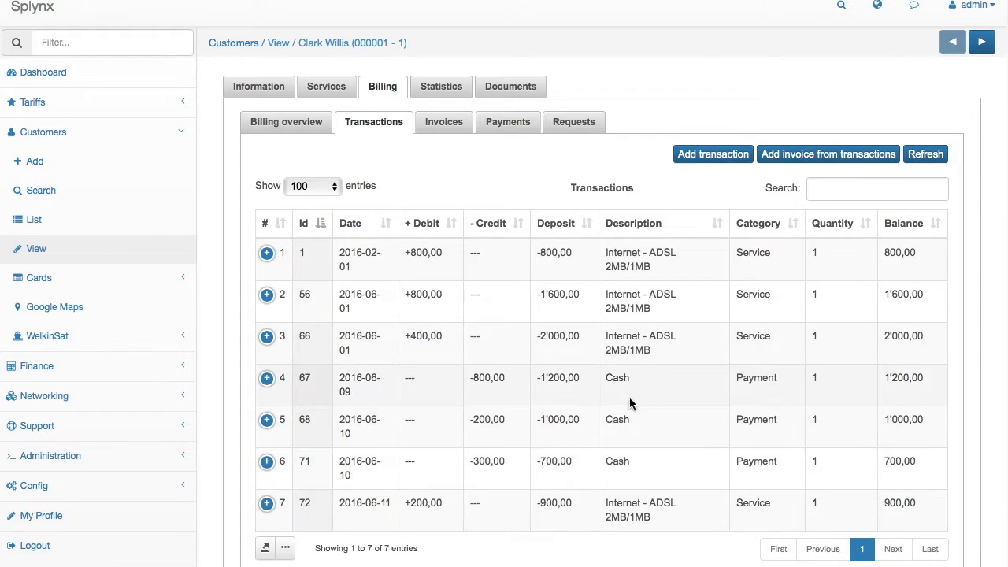
{"action": "left_click", "coordinate": [721, 156]}
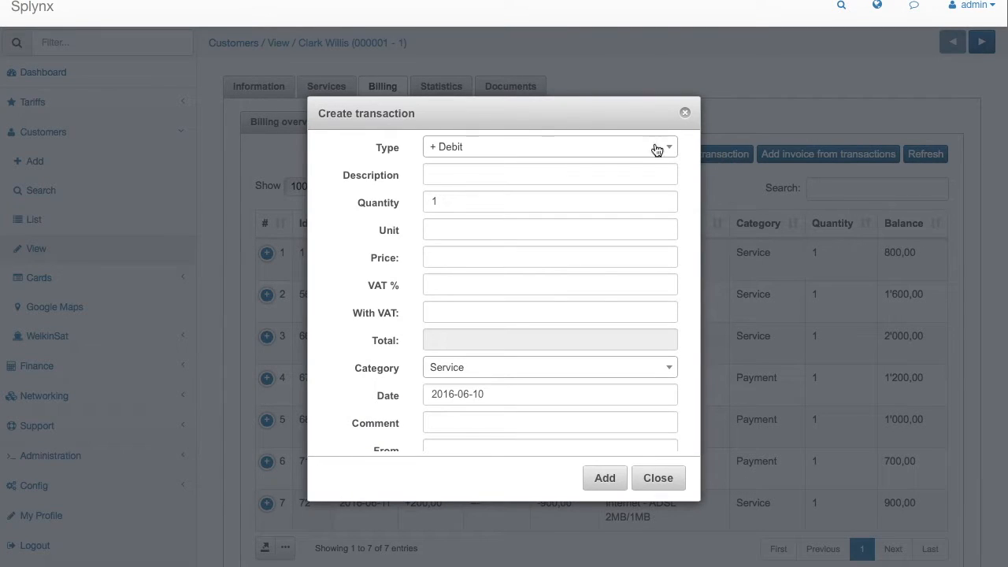
{"action": "left_click", "coordinate": [457, 151]}
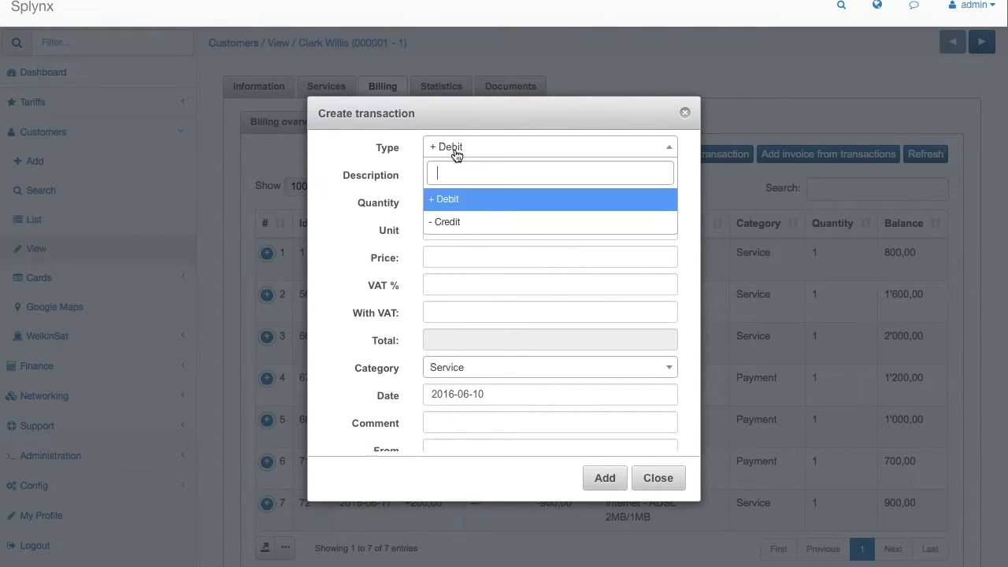
{"action": "left_click", "coordinate": [457, 226]}
{"action": "left_click", "coordinate": [441, 172]}
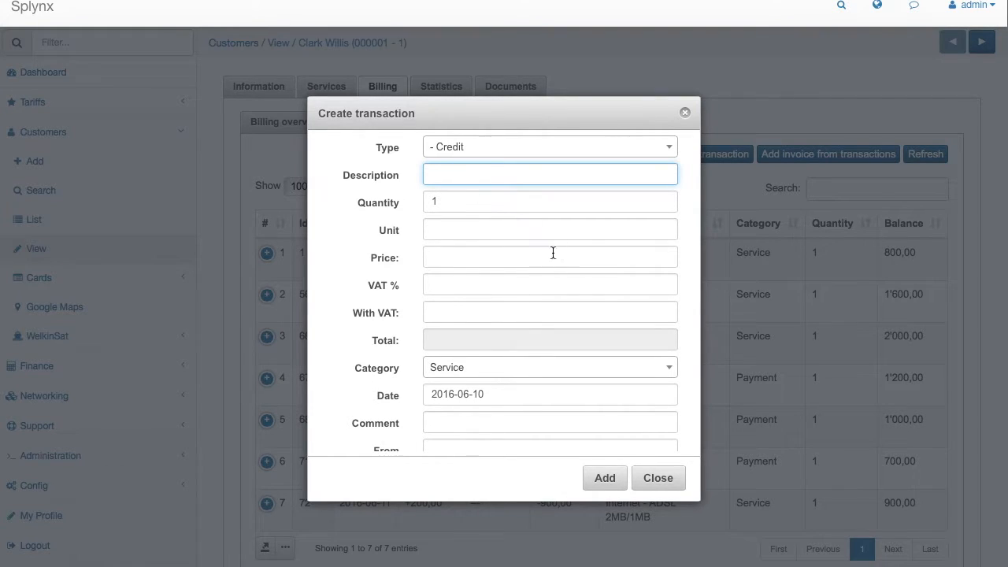
{"action": "type", "text": "900 refund for service, correct"}
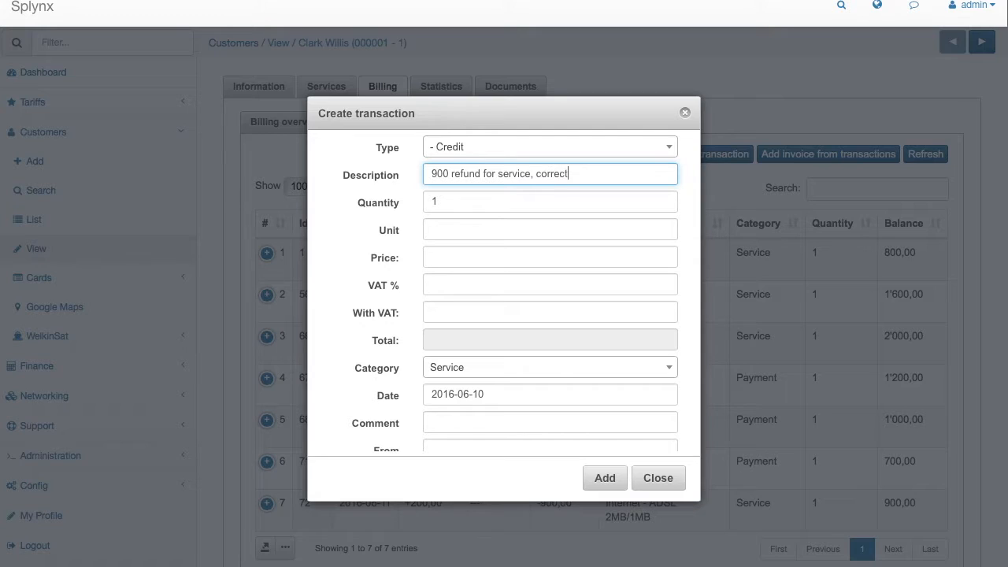
Set the credit transaction's price to 900 and its category to Refund, and add it
{"action": "left_click", "coordinate": [434, 258]}
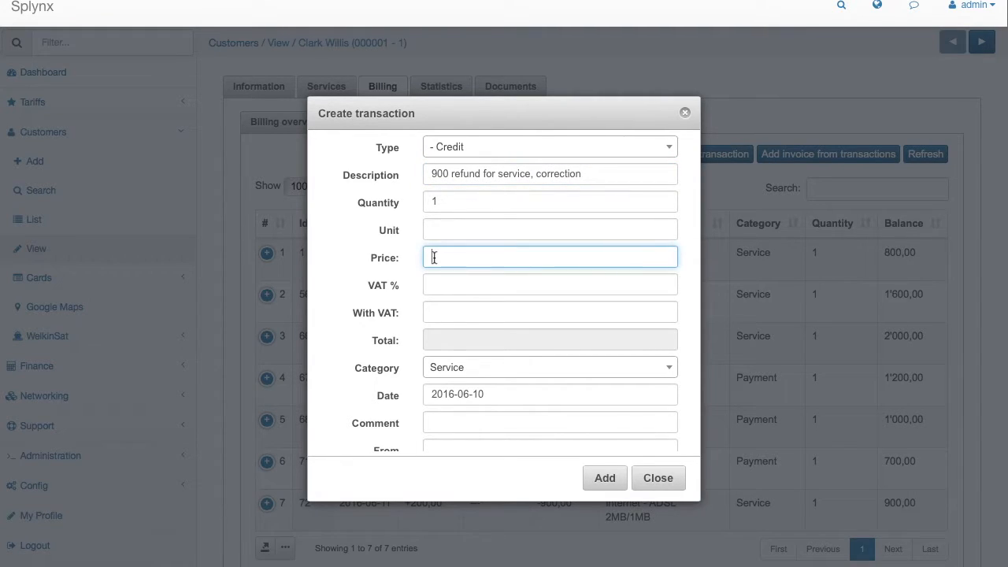
{"action": "left_click", "coordinate": [451, 365]}
{"action": "left_click", "coordinate": [460, 484]}
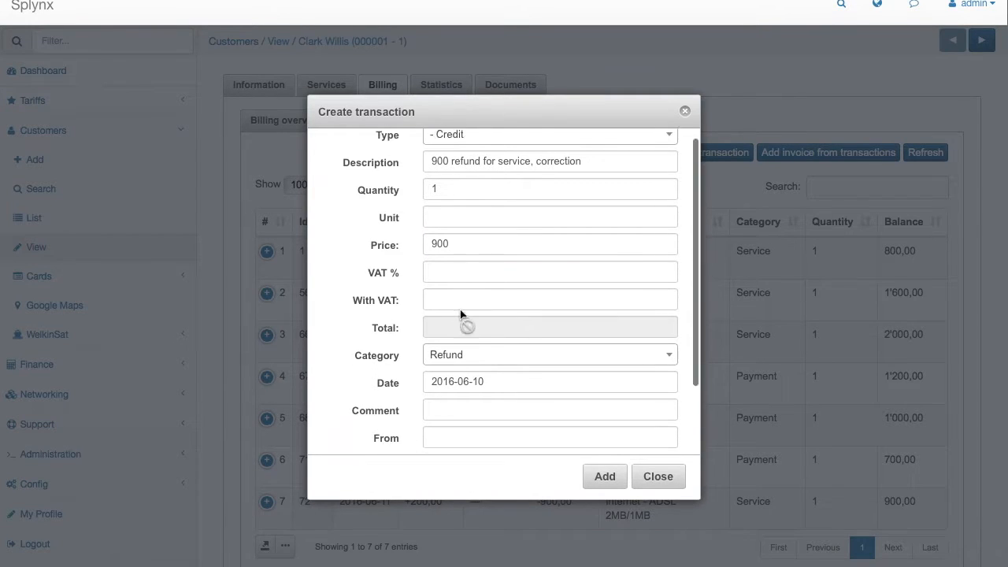
{"action": "scroll", "coordinate": [462, 307], "scroll_direction": "down", "scroll_amount": 3}
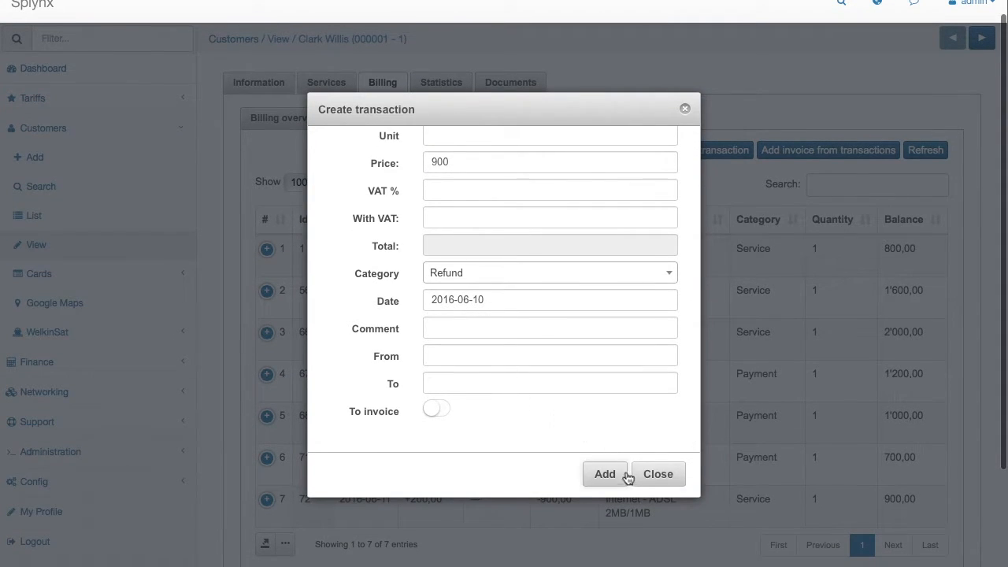
{"action": "left_click", "coordinate": [601, 474]}
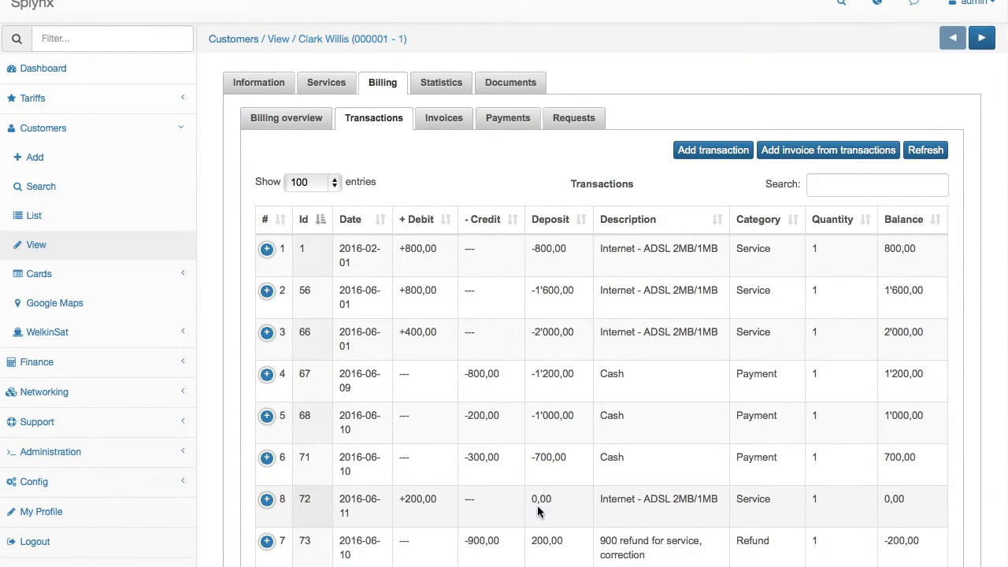
Examine the refund credit in the customer's transactions list and the deposit in the billing overview
{"action": "scroll", "coordinate": [559, 514], "scroll_direction": "down", "scroll_amount": 2}
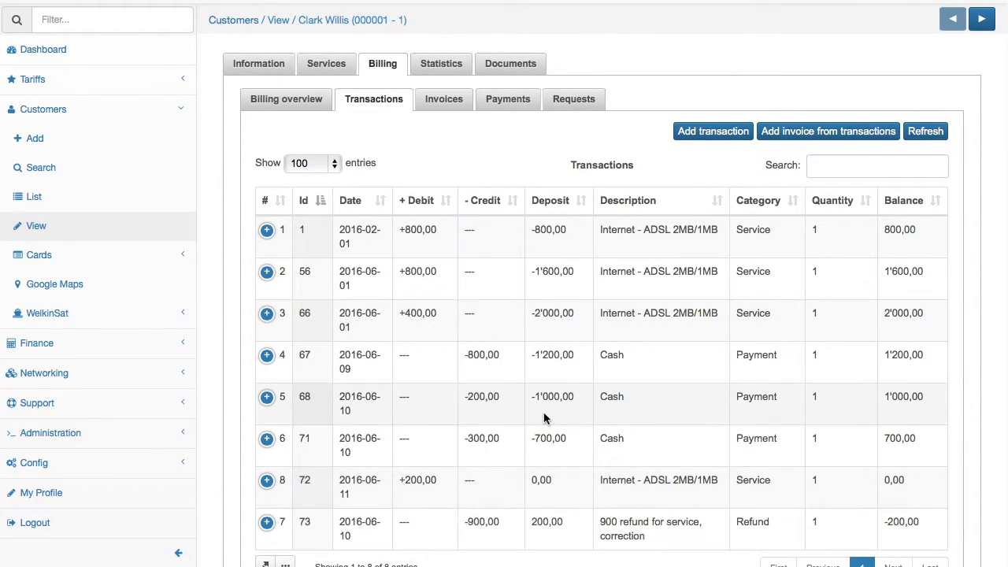
{"action": "left_click", "coordinate": [311, 203]}
{"action": "left_click", "coordinate": [312, 204]}
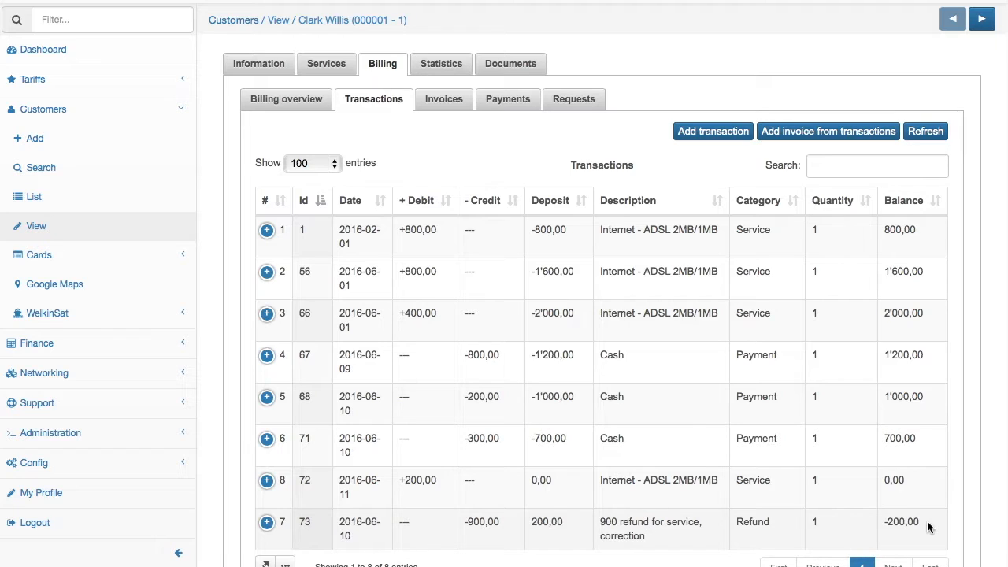
{"action": "left_click", "coordinate": [293, 99]}
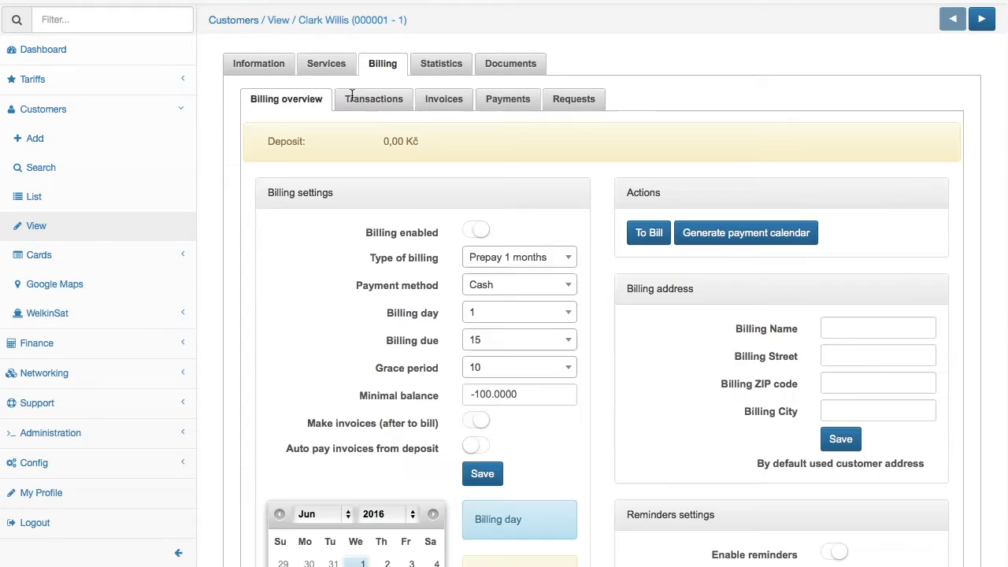
{"action": "left_click_drag", "start_coordinate": [383, 142], "coordinate": [418, 142]}
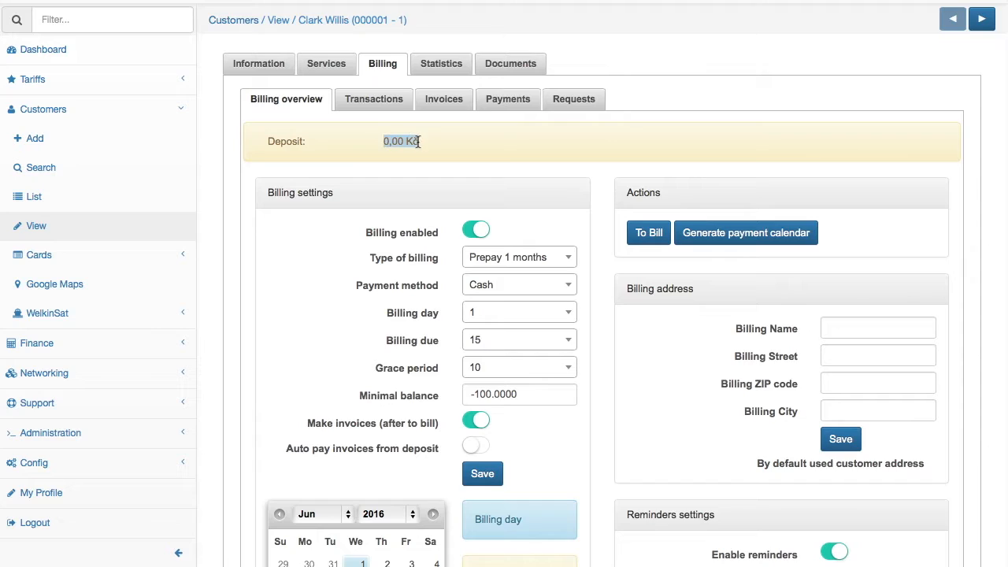
{"action": "left_click", "coordinate": [439, 148]}
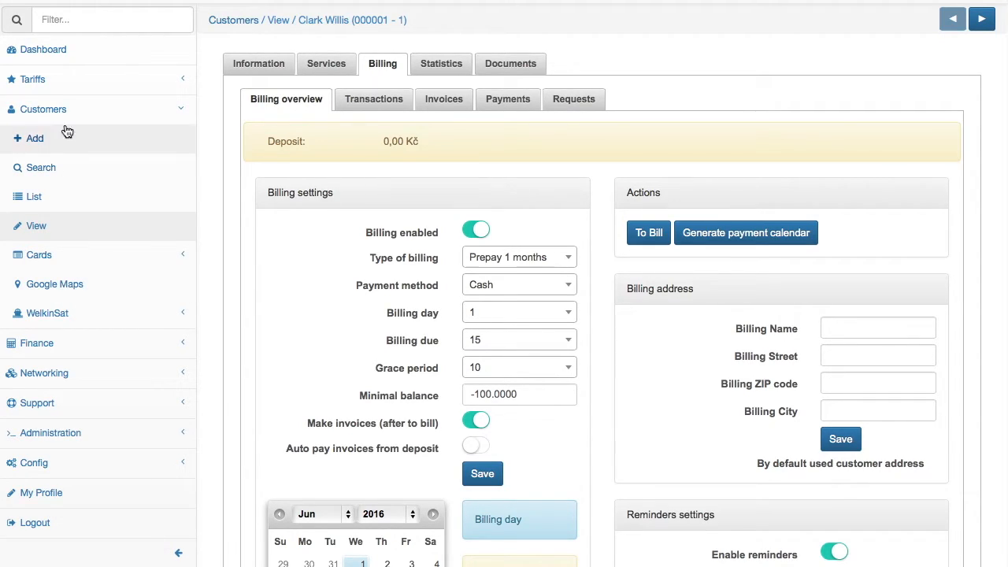
View the Finance transactions list of all customers, refresh it, and sort it by Id and by Customer
{"action": "left_click", "coordinate": [55, 347]}
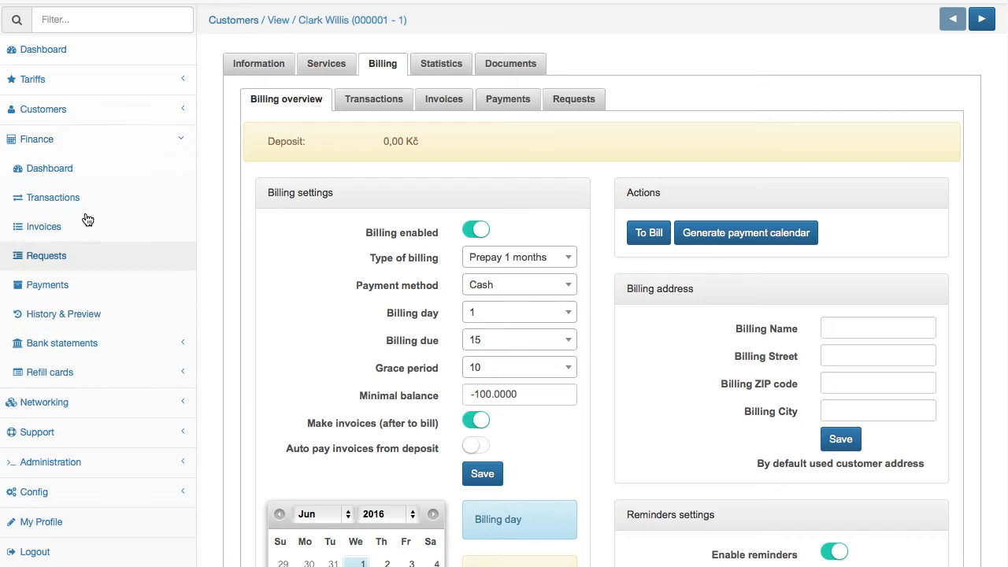
{"action": "left_click", "coordinate": [88, 208]}
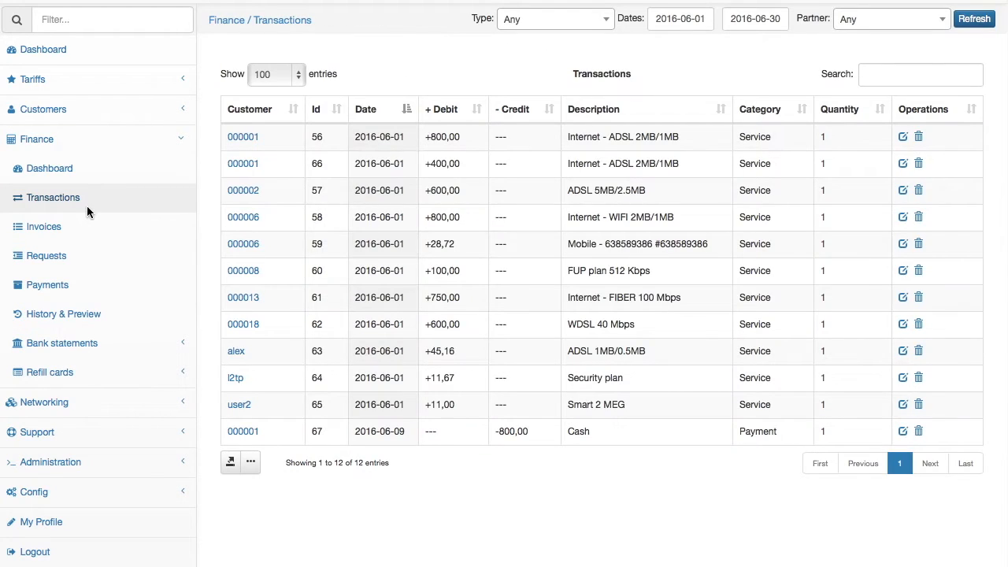
{"action": "left_click", "coordinate": [988, 22]}
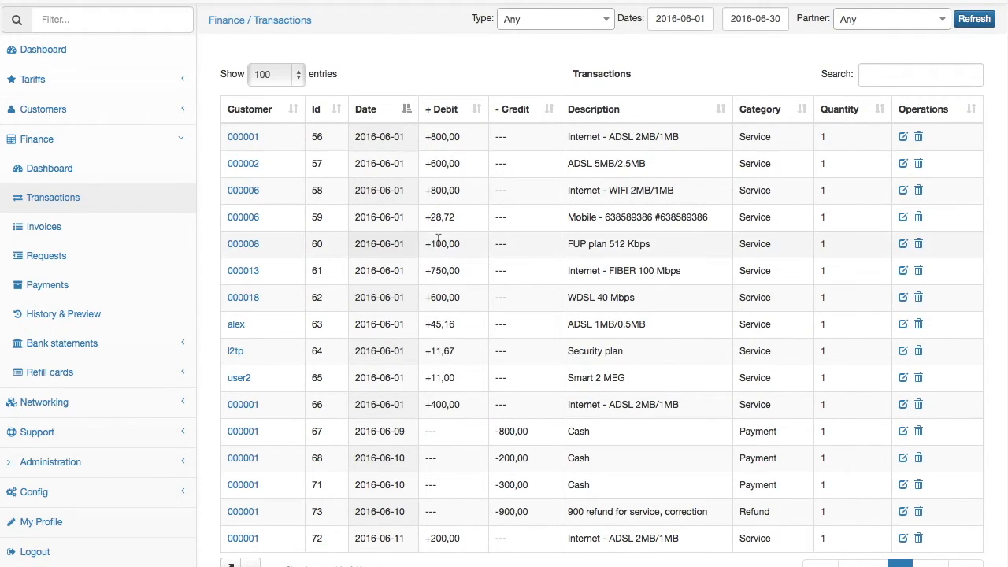
{"action": "left_click", "coordinate": [332, 109]}
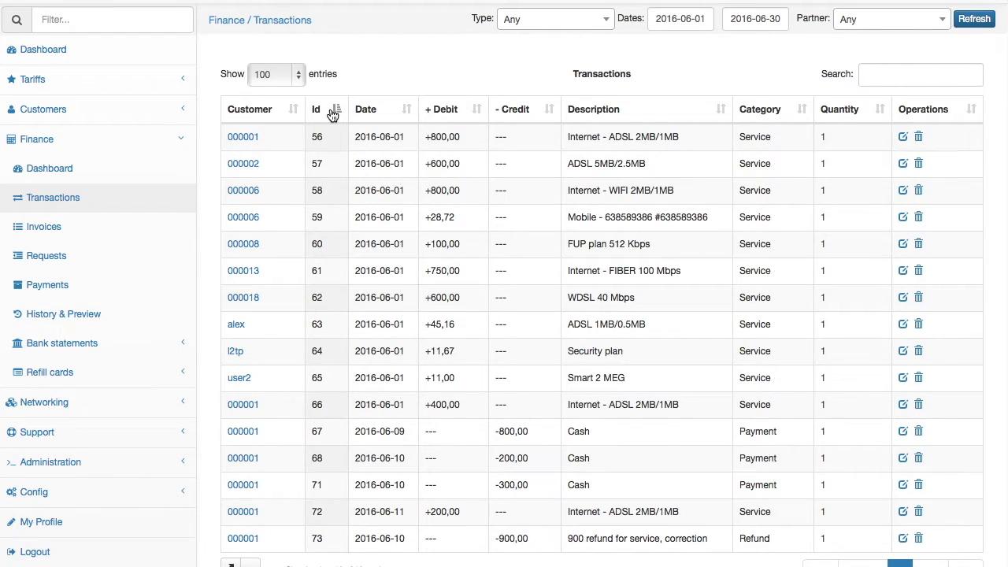
{"action": "left_click", "coordinate": [260, 108]}
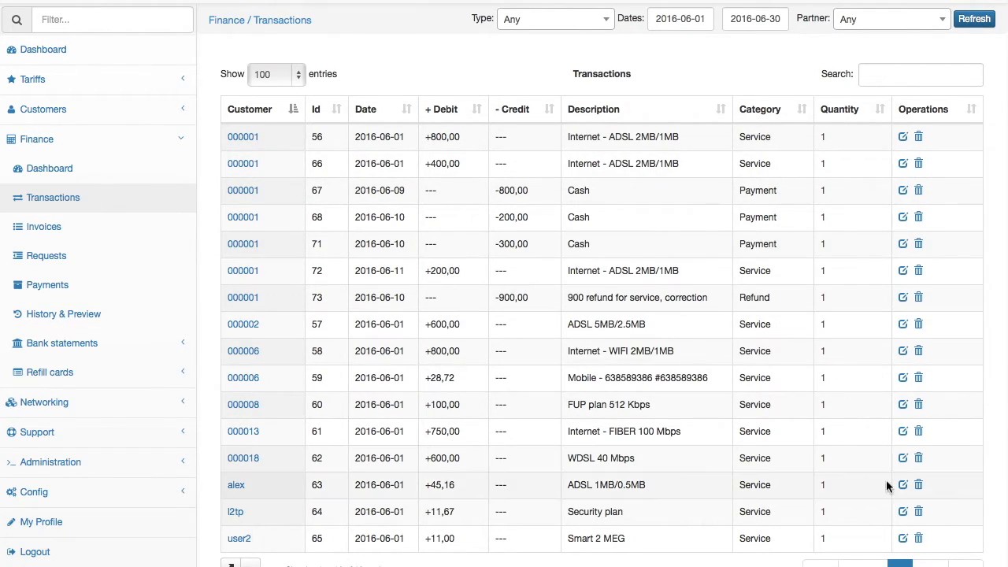
Open the customer's own transactions from the finance list and delete the 900 refund credit
{"action": "left_click", "coordinate": [249, 196]}
{"action": "left_click", "coordinate": [386, 69]}
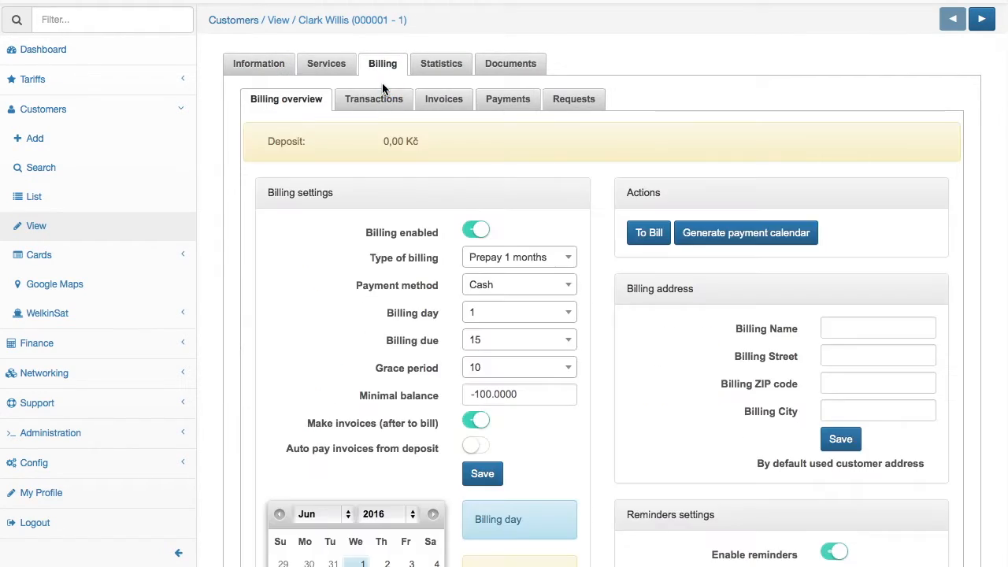
{"action": "left_click", "coordinate": [373, 99]}
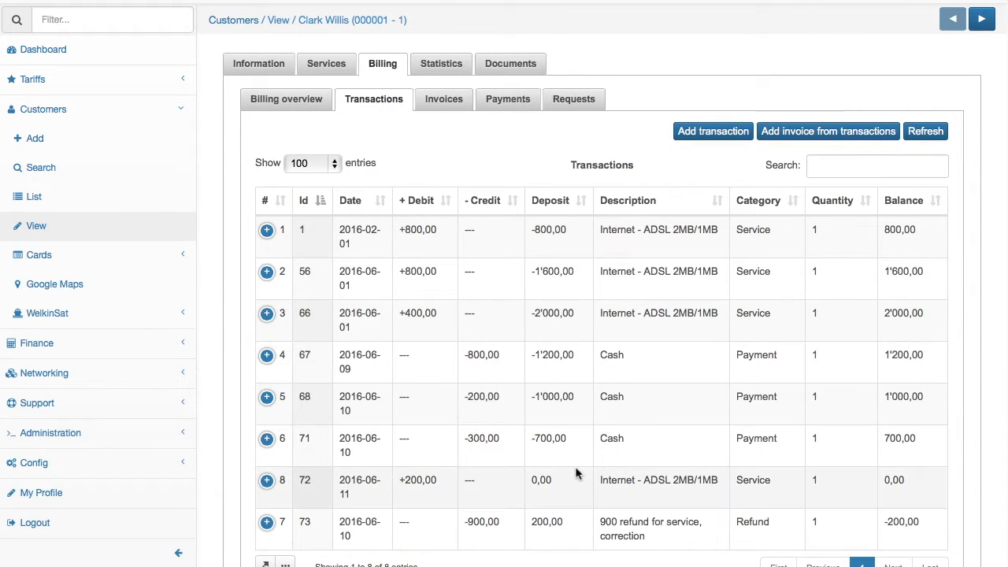
{"action": "left_click", "coordinate": [267, 523]}
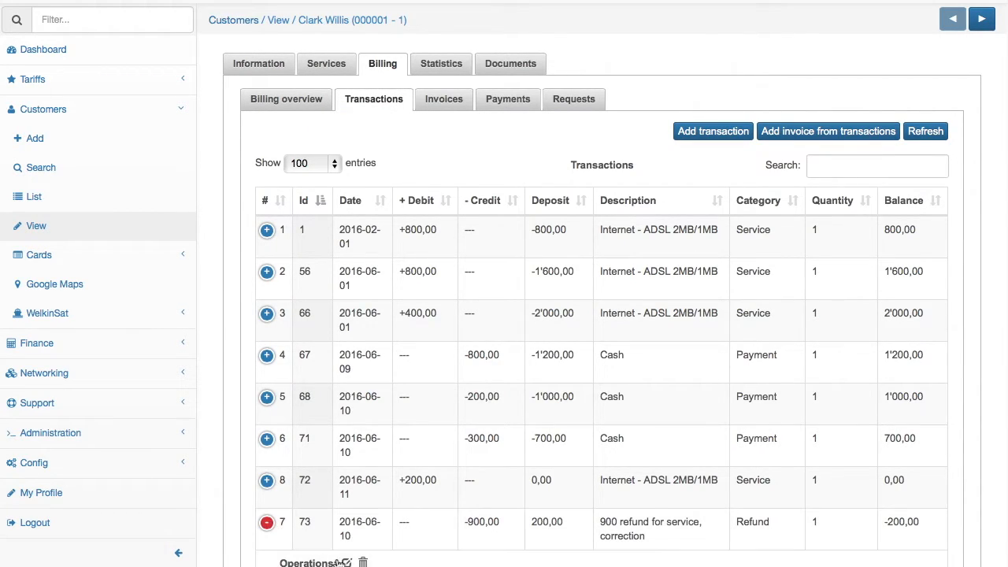
{"action": "left_click", "coordinate": [363, 561]}
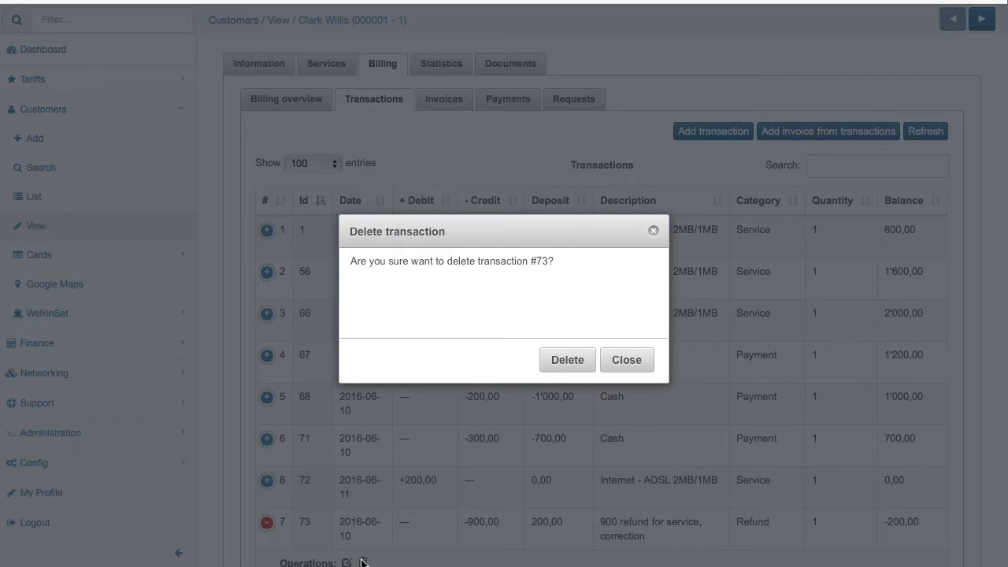
{"action": "left_click", "coordinate": [554, 362]}
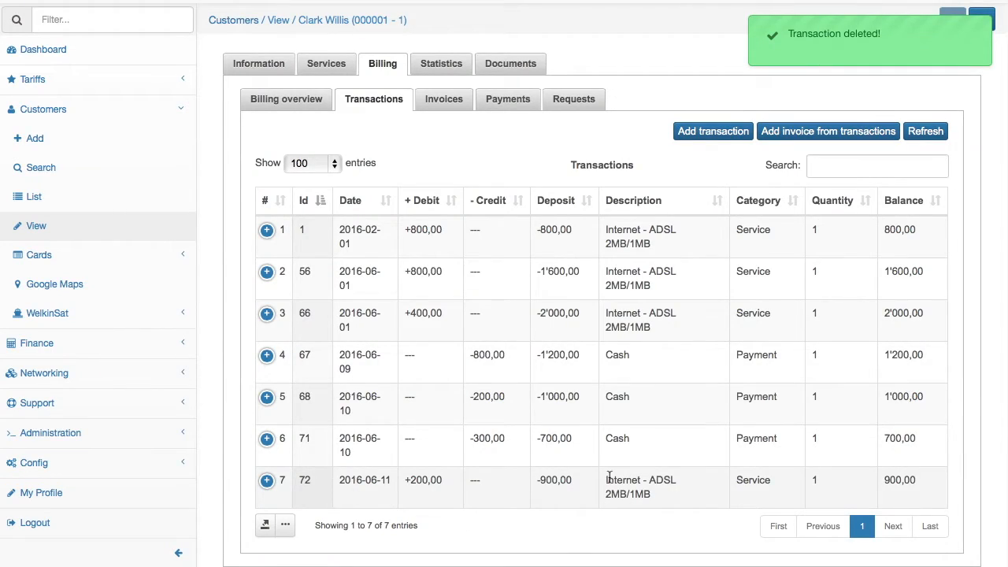
Try to delete the invoiced 200 service debit dated 2016-06-11
{"action": "left_click", "coordinate": [268, 481]}
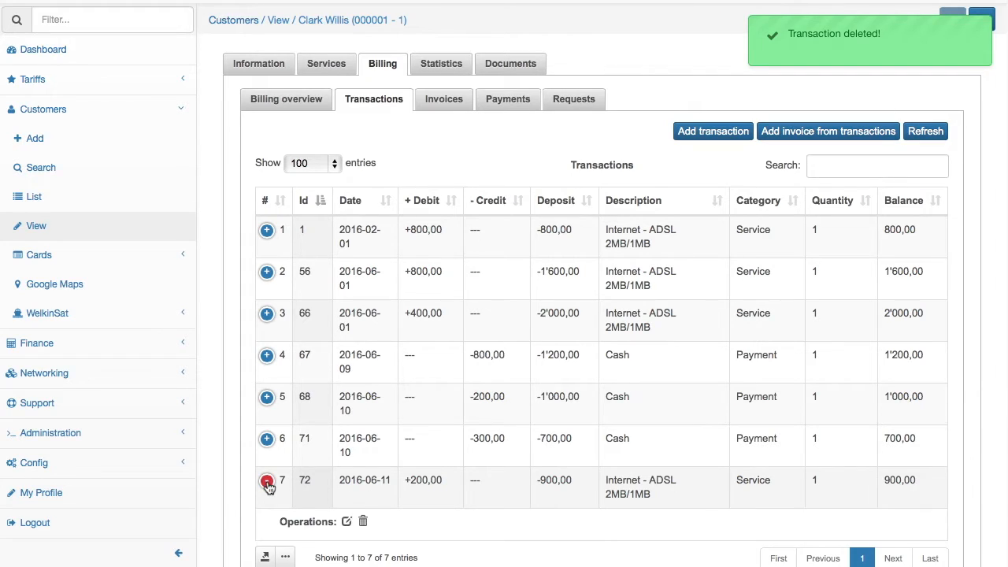
{"action": "left_click", "coordinate": [363, 522]}
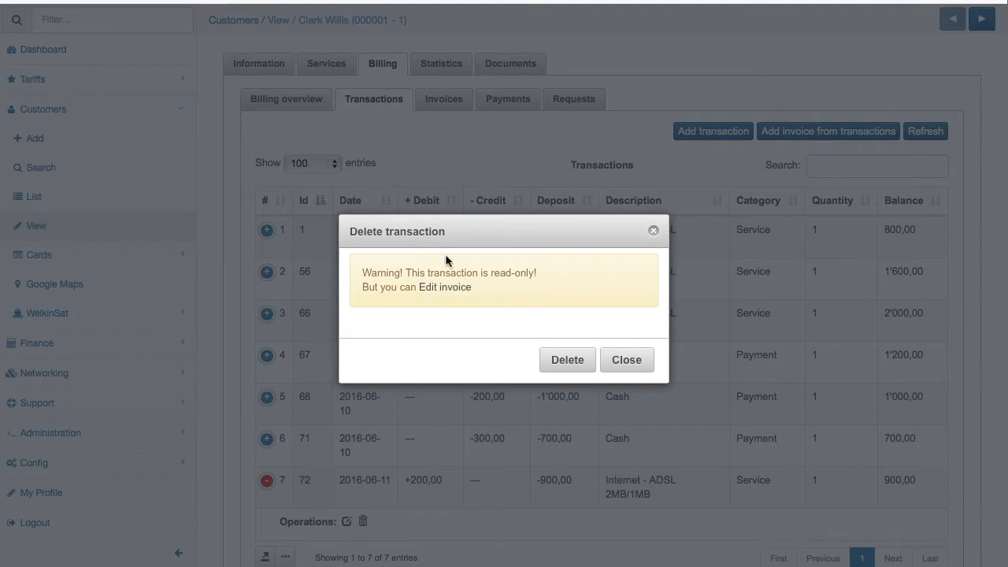
{"action": "left_click", "coordinate": [626, 360]}
Delete the customer's unpaid 200 invoice dated 2016-06-11
{"action": "left_click", "coordinate": [444, 100]}
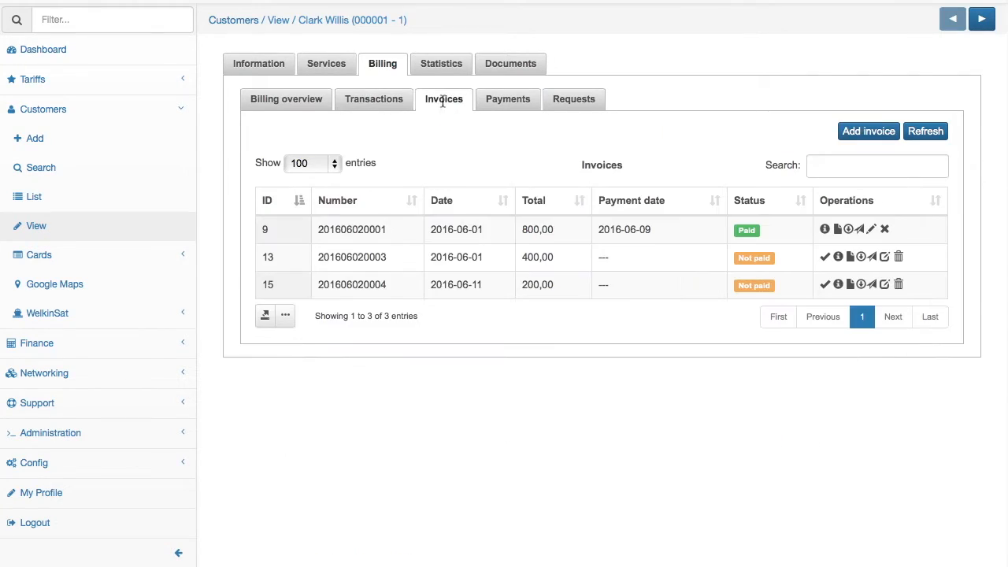
{"action": "left_click", "coordinate": [899, 285]}
{"action": "left_click", "coordinate": [471, 342]}
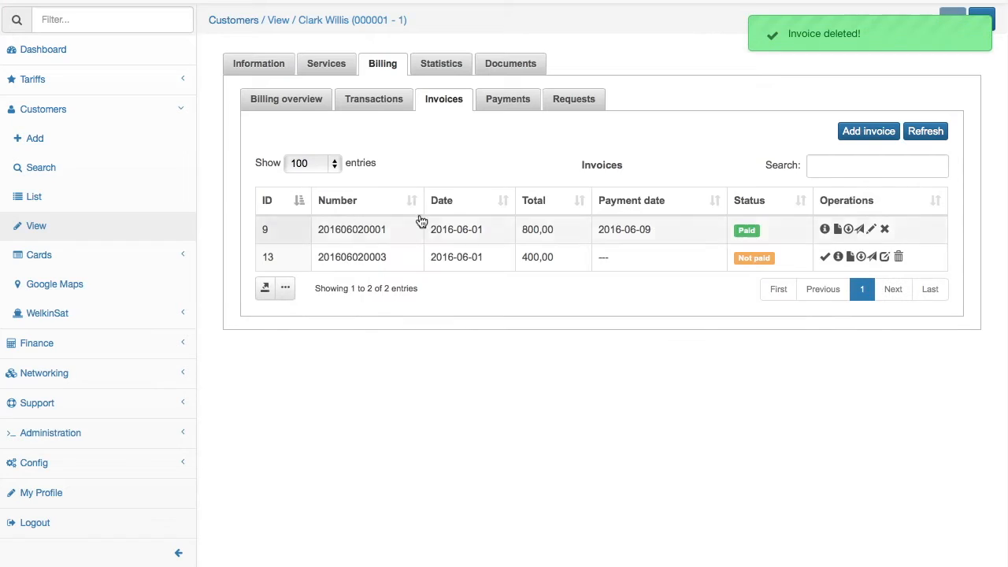
Delete the 200 service debit dated 2016-06-11 from the customer's transactions and check the deposit in the billing overview
{"action": "left_click", "coordinate": [394, 103]}
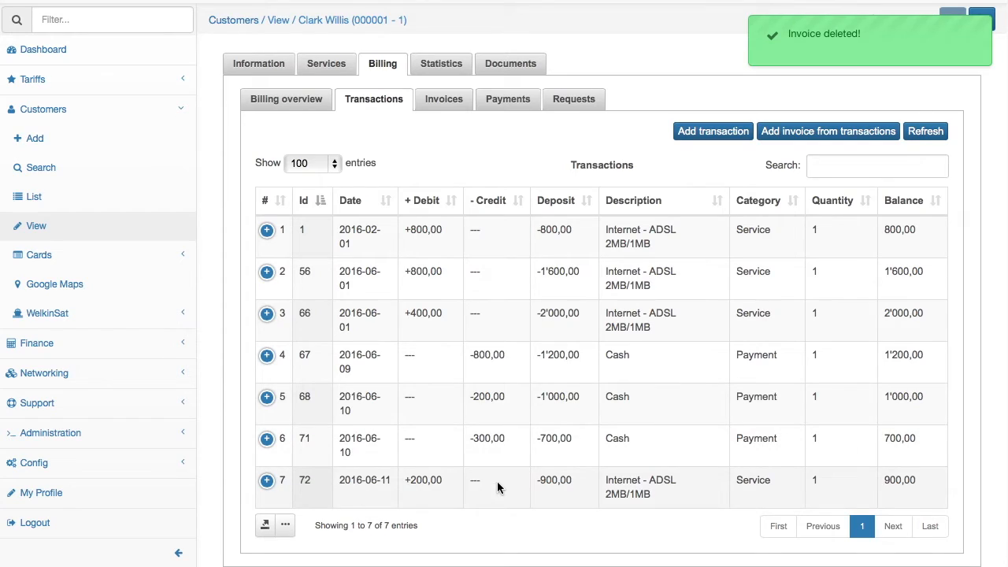
{"action": "left_click", "coordinate": [267, 480]}
{"action": "left_click", "coordinate": [363, 522]}
{"action": "left_click", "coordinate": [569, 362]}
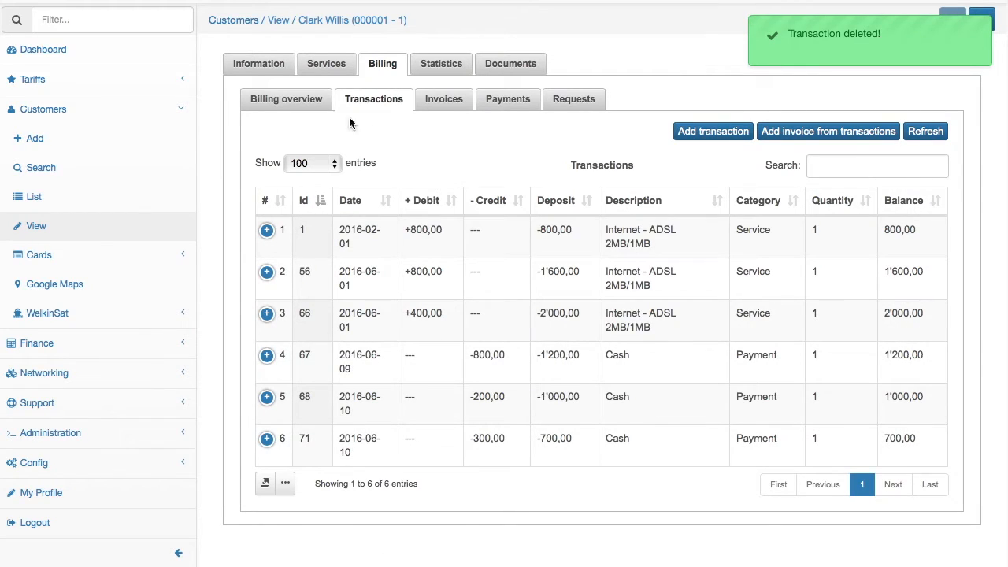
{"action": "left_click", "coordinate": [304, 107]}
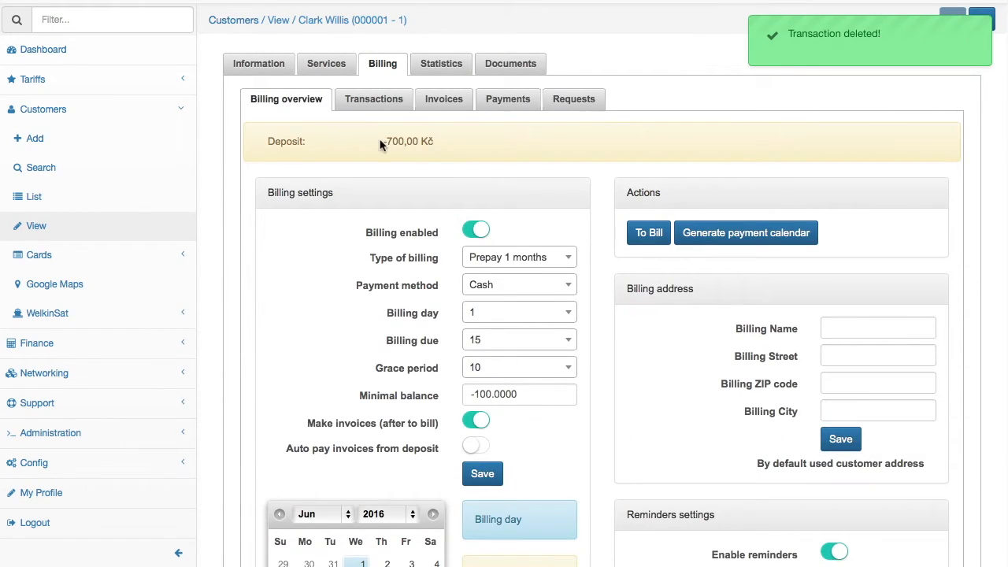
Disable making invoices after billing in the customer's billing settings and save them
{"action": "left_click", "coordinate": [378, 100]}
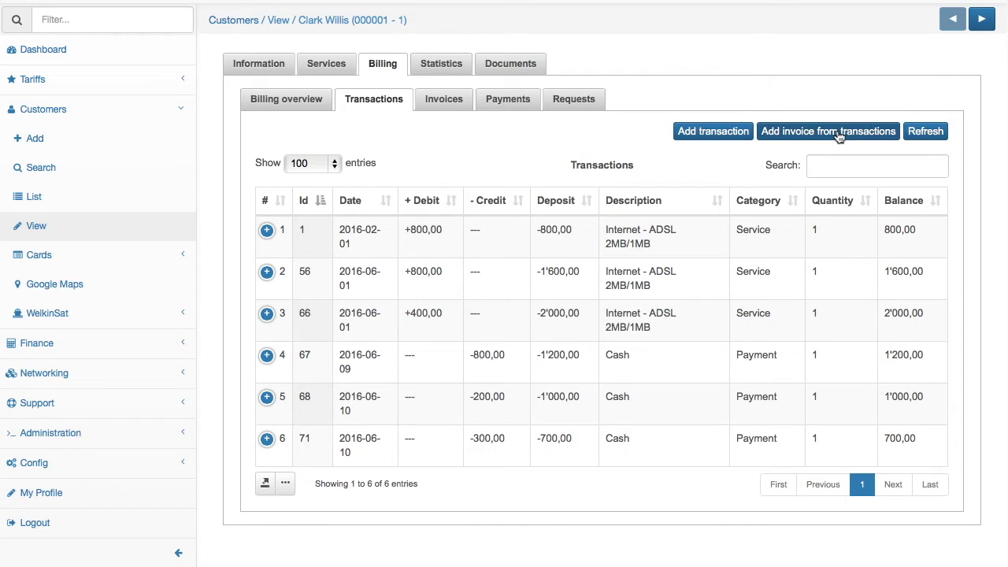
{"action": "left_click", "coordinate": [287, 103]}
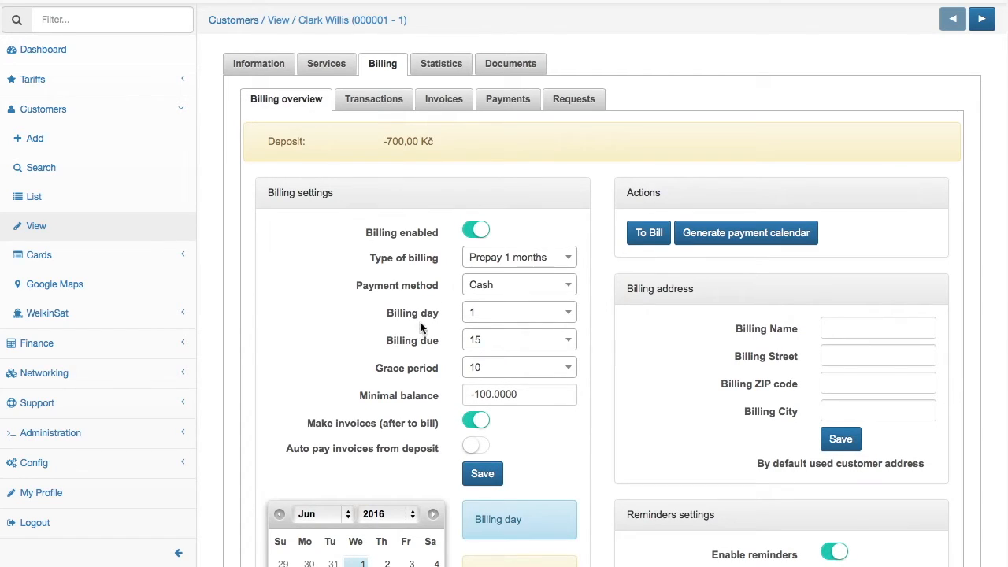
{"action": "left_click", "coordinate": [478, 423]}
{"action": "left_click", "coordinate": [482, 472]}
Start a To Bill charge with date 2016-09-01 and transaction date 2016-06-10, and preview it
{"action": "left_click", "coordinate": [651, 236]}
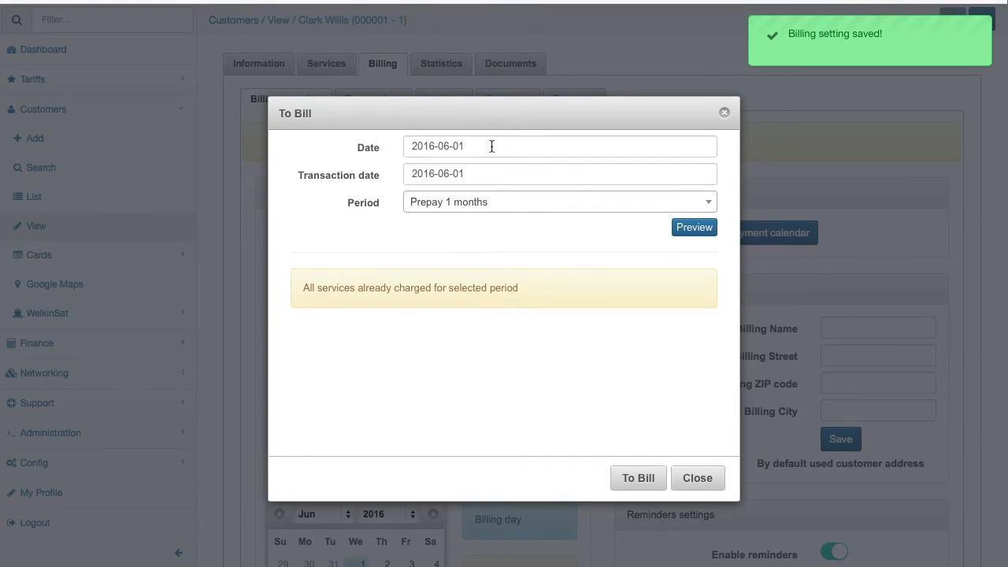
{"action": "left_click", "coordinate": [492, 146]}
{"action": "left_click", "coordinate": [568, 172]}
{"action": "left_click", "coordinate": [568, 172]}
{"action": "left_click", "coordinate": [568, 171]}
{"action": "left_click", "coordinate": [522, 224]}
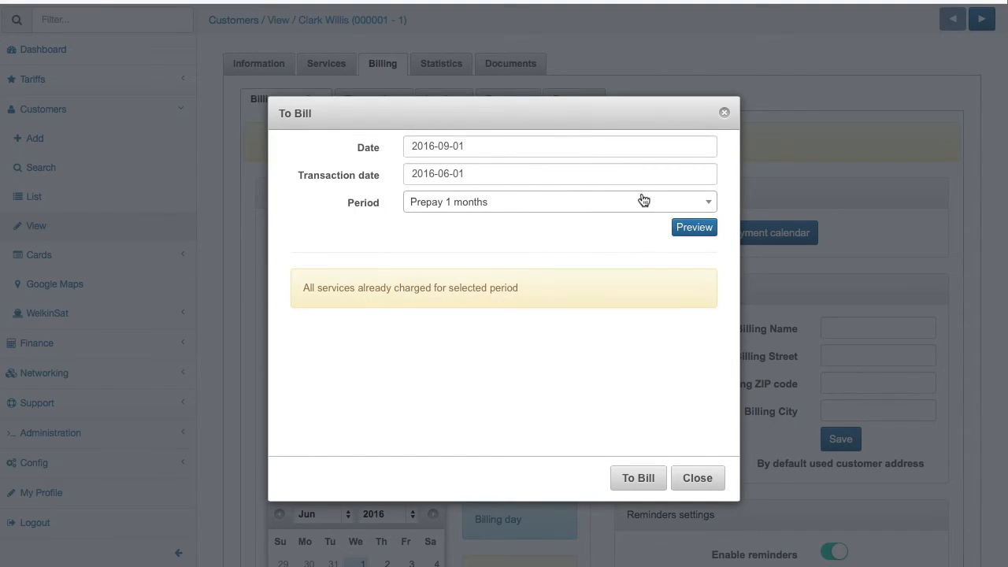
{"action": "left_click", "coordinate": [541, 173]}
{"action": "left_click", "coordinate": [539, 267]}
{"action": "left_click", "coordinate": [700, 230]}
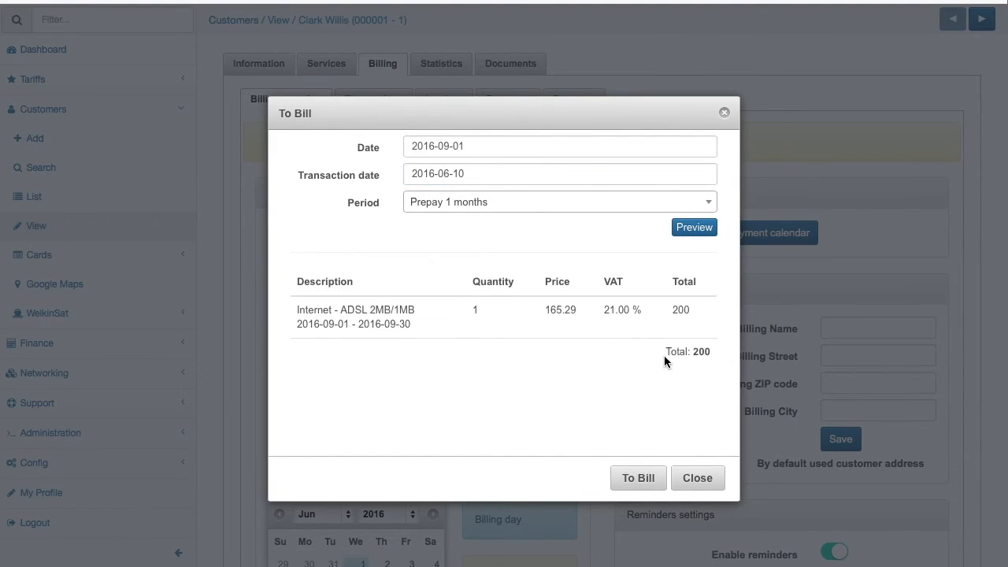
Set the charge's period to Prepay 3 months, preview it, and bill it to the customer
{"action": "left_click", "coordinate": [460, 203]}
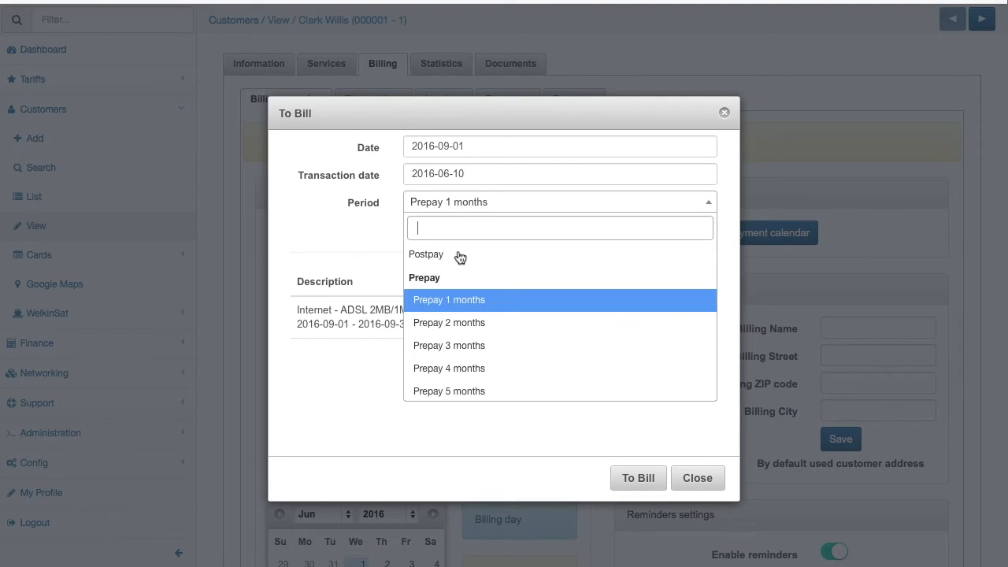
{"action": "left_click", "coordinate": [456, 344]}
{"action": "left_click", "coordinate": [695, 230]}
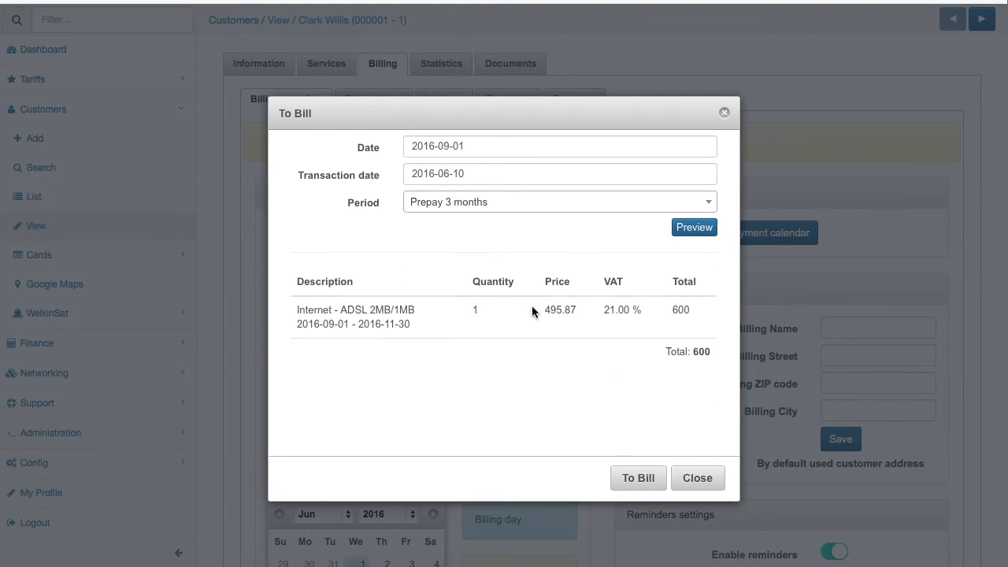
{"action": "left_click", "coordinate": [623, 478]}
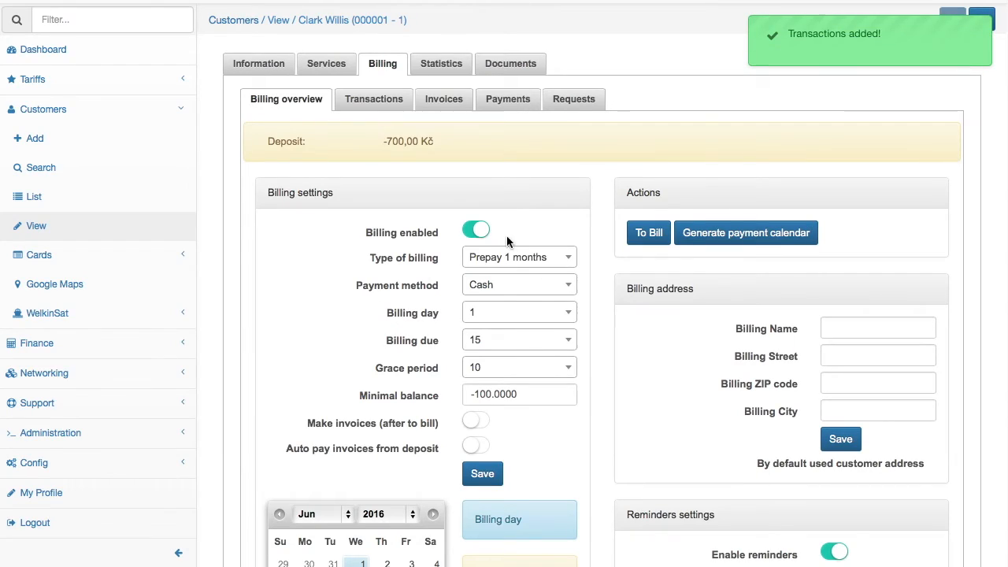
Examine the new service debit in the transactions list and check the customer's invoices for a matching one
{"action": "left_click", "coordinate": [360, 105]}
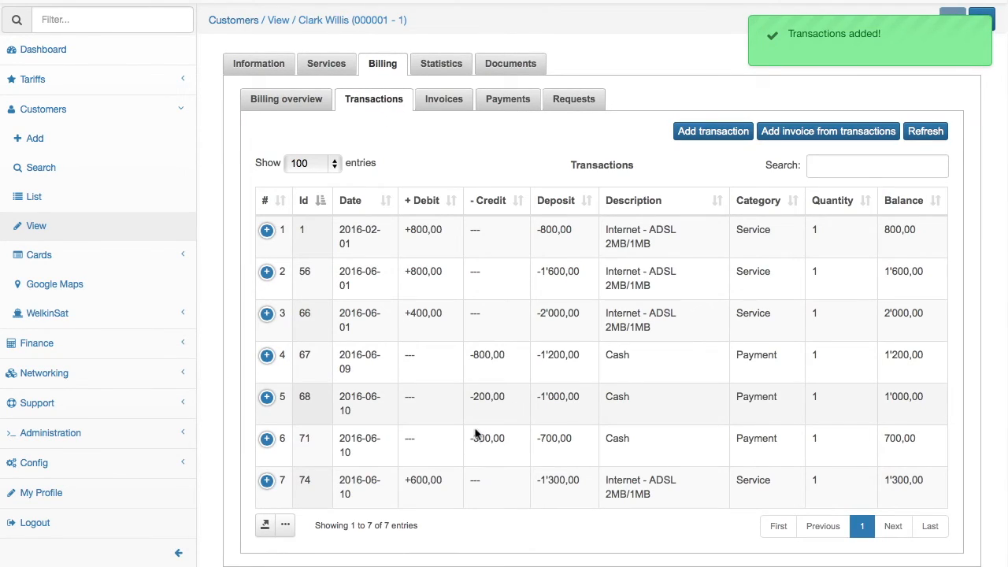
{"action": "left_click_drag", "start_coordinate": [404, 478], "coordinate": [453, 478]}
{"action": "left_click", "coordinate": [453, 478]}
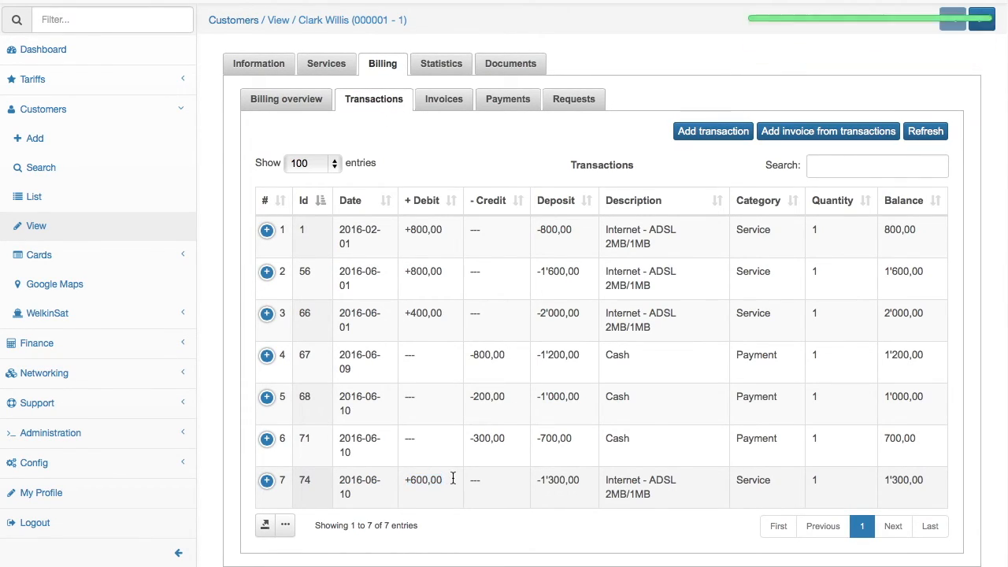
{"action": "left_click", "coordinate": [445, 102]}
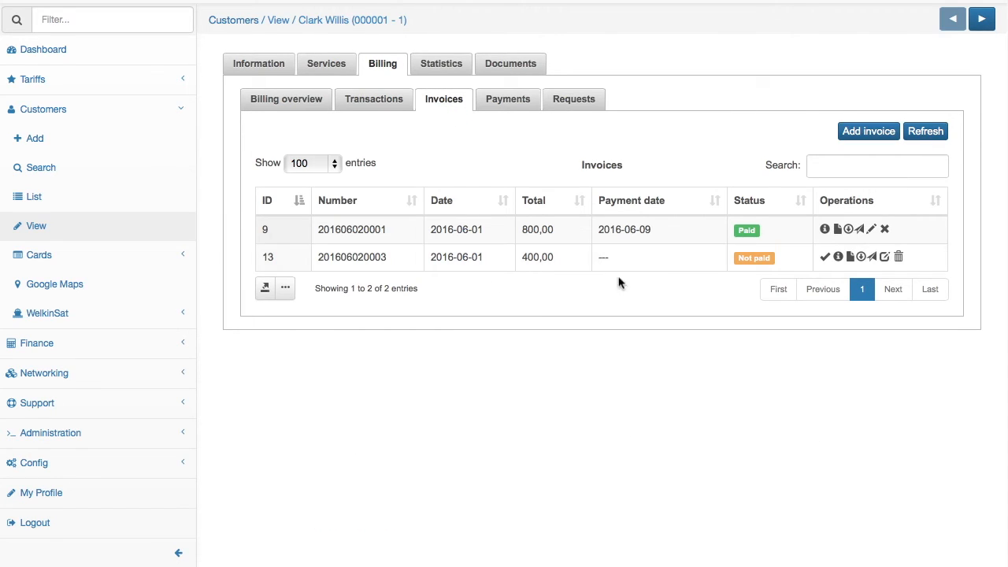
Create an invoice from the customer's transactions for the Internet - ADSL 2MB/1MB service, removing the empty second line before adding it
{"action": "left_click", "coordinate": [376, 99]}
{"action": "left_click", "coordinate": [819, 129]}
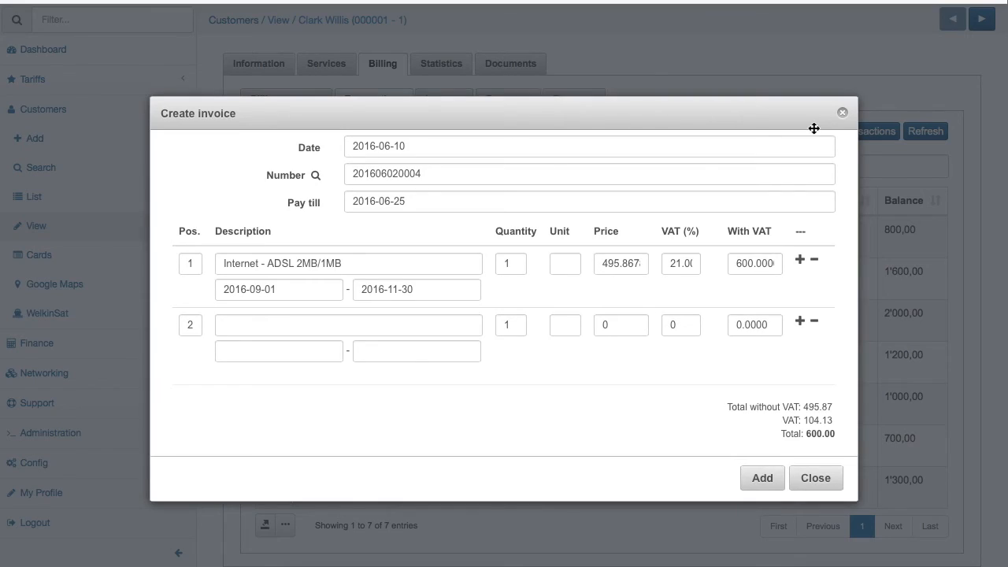
{"action": "left_click", "coordinate": [816, 324]}
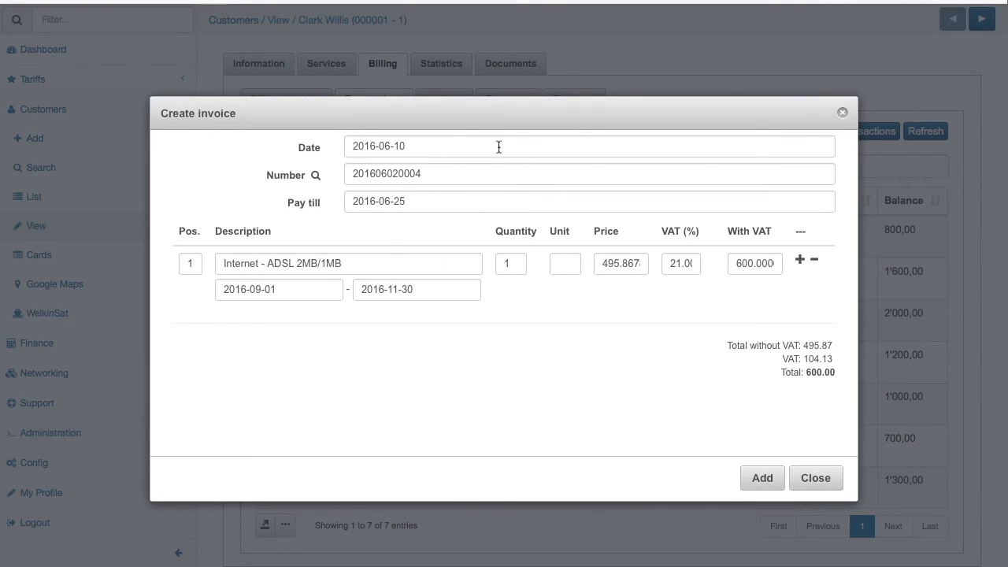
{"action": "left_click", "coordinate": [764, 479]}
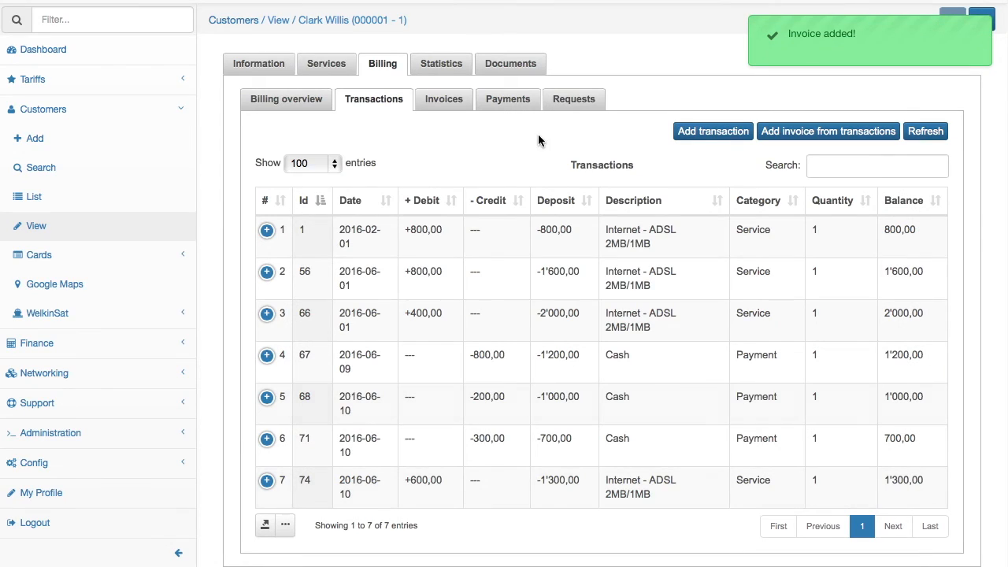
Check the newly created invoice in the customer's invoices list by viewing its PDF and its item details
{"action": "left_click", "coordinate": [444, 100]}
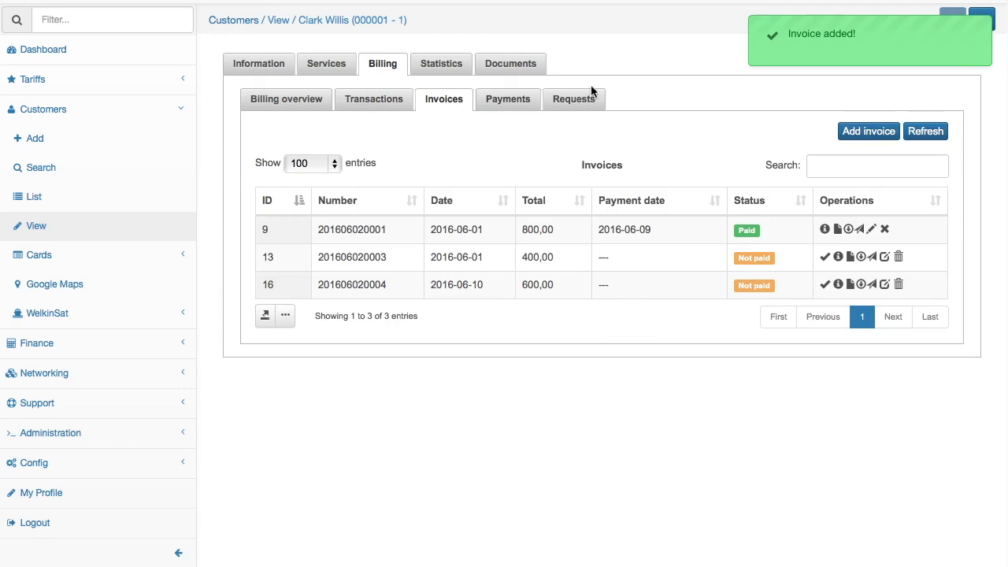
{"action": "left_click", "coordinate": [850, 284]}
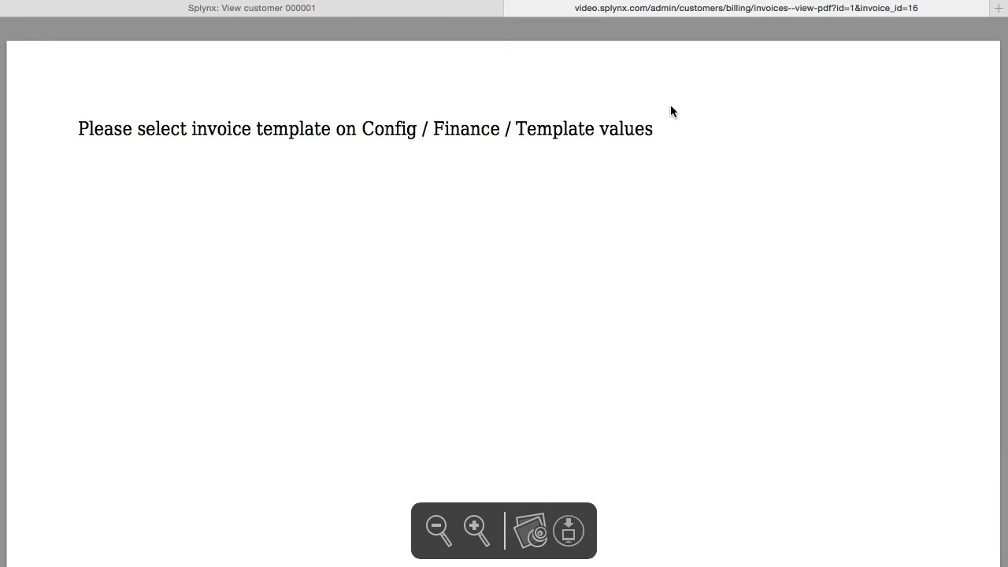
{"action": "left_click", "coordinate": [513, 8]}
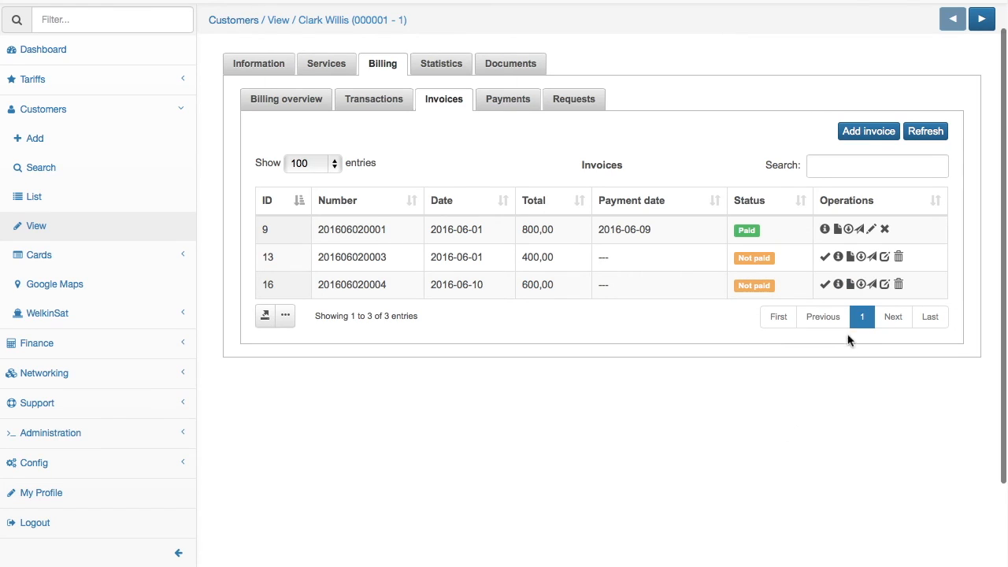
{"action": "left_click", "coordinate": [837, 285]}
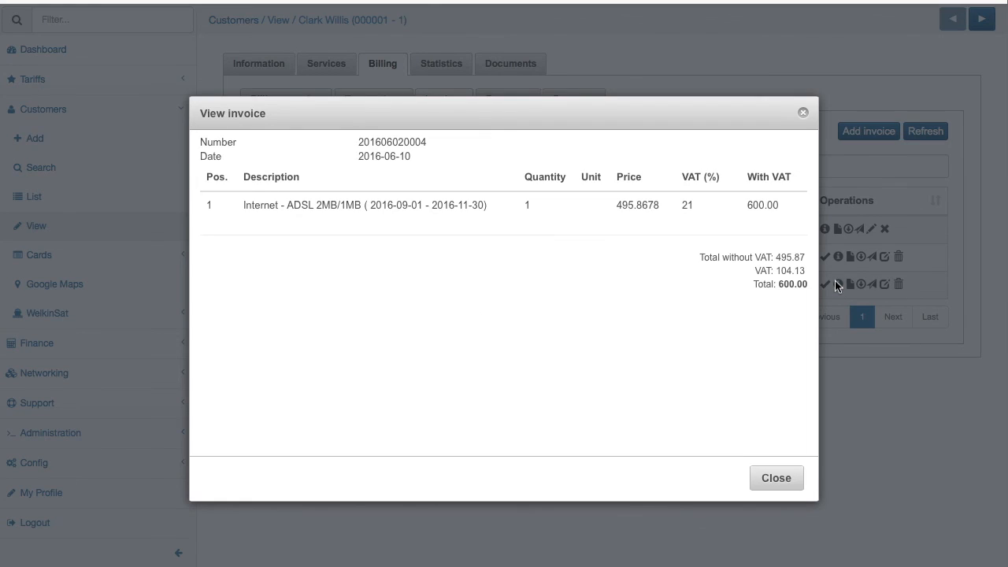
{"action": "left_click", "coordinate": [778, 478]}
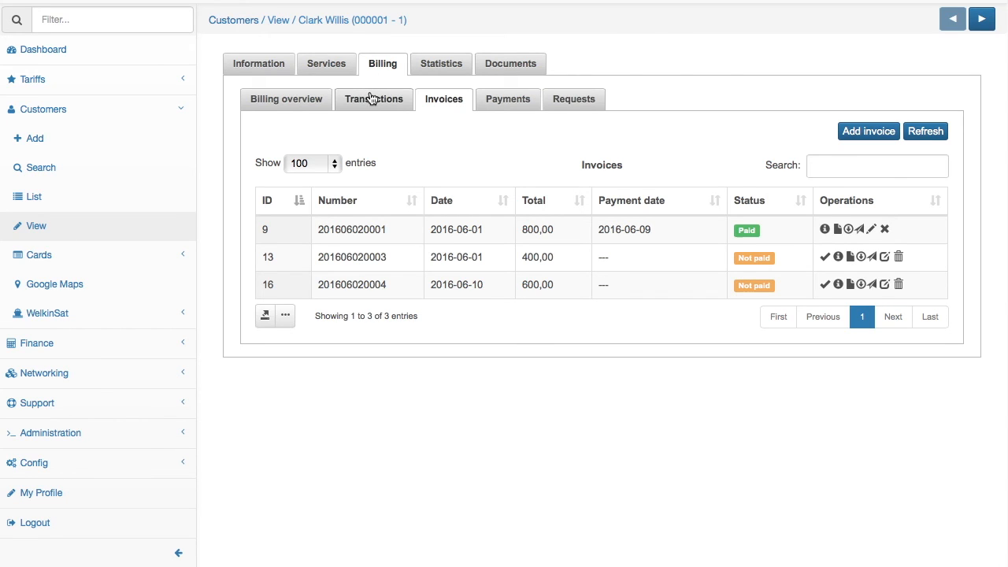